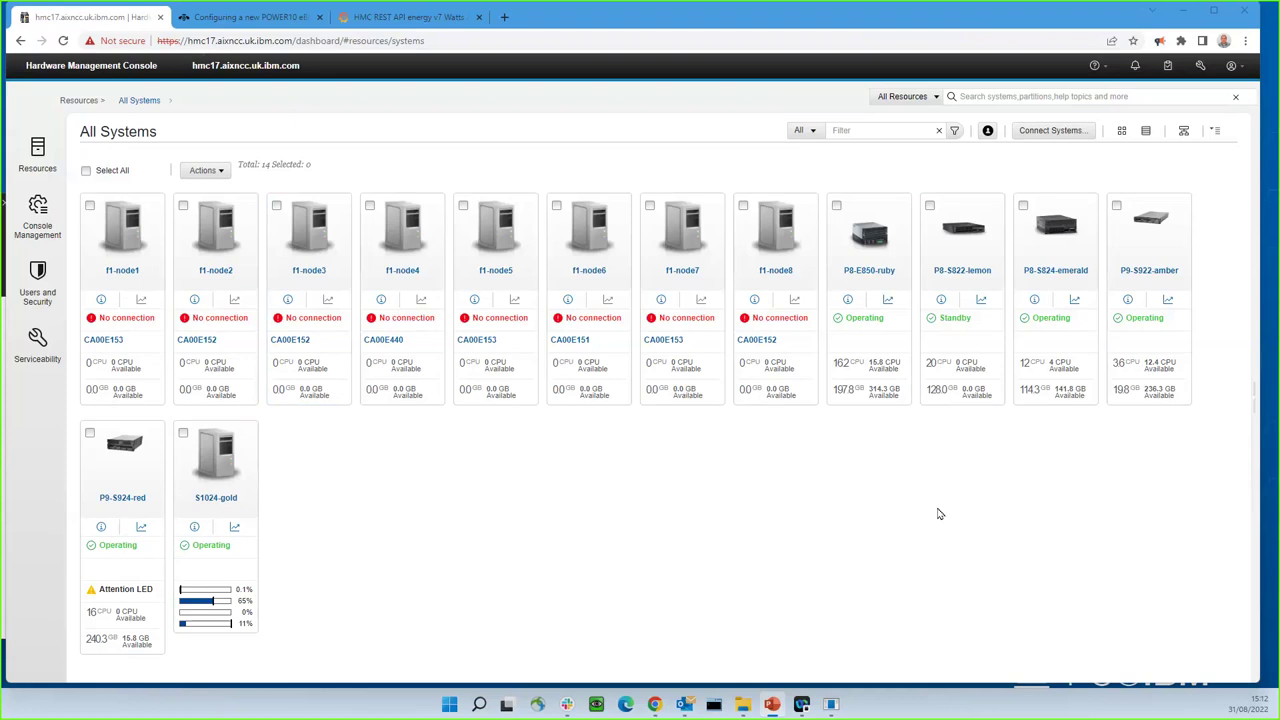
Step: View the partitions of the S1024-gold system and the list of all Virtual I/O Servers
click(37, 147)
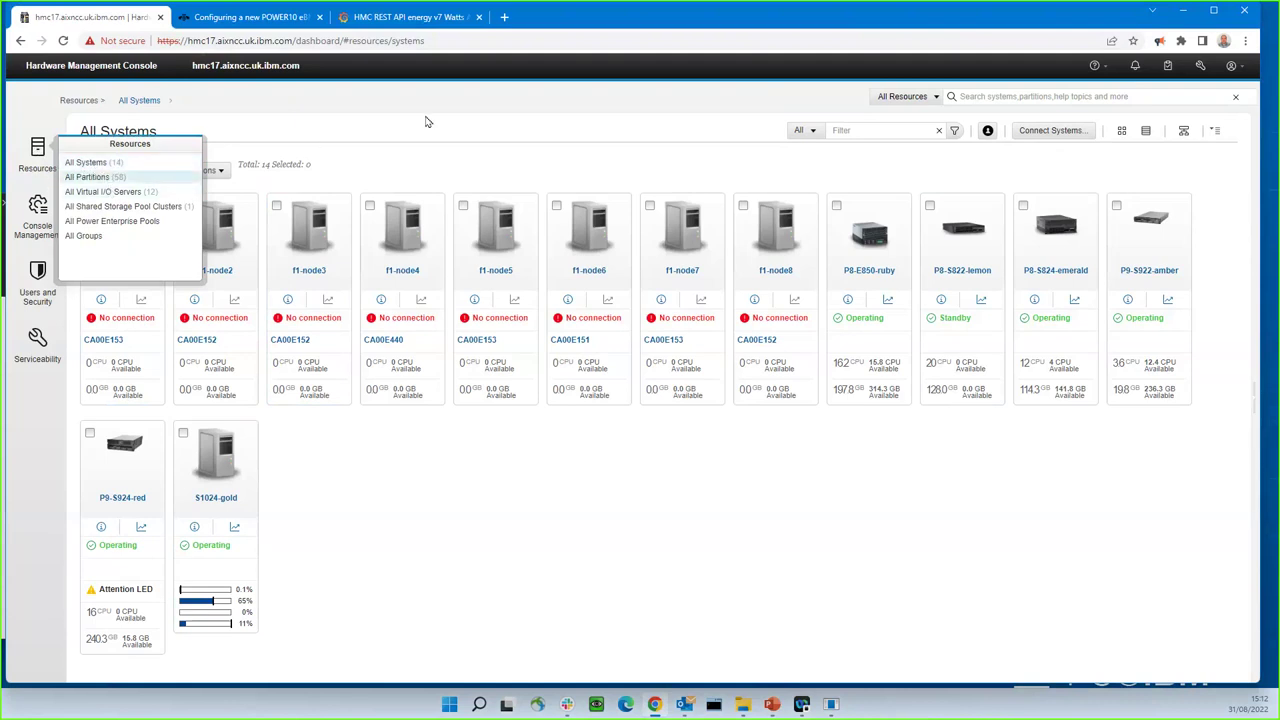
click(215, 500)
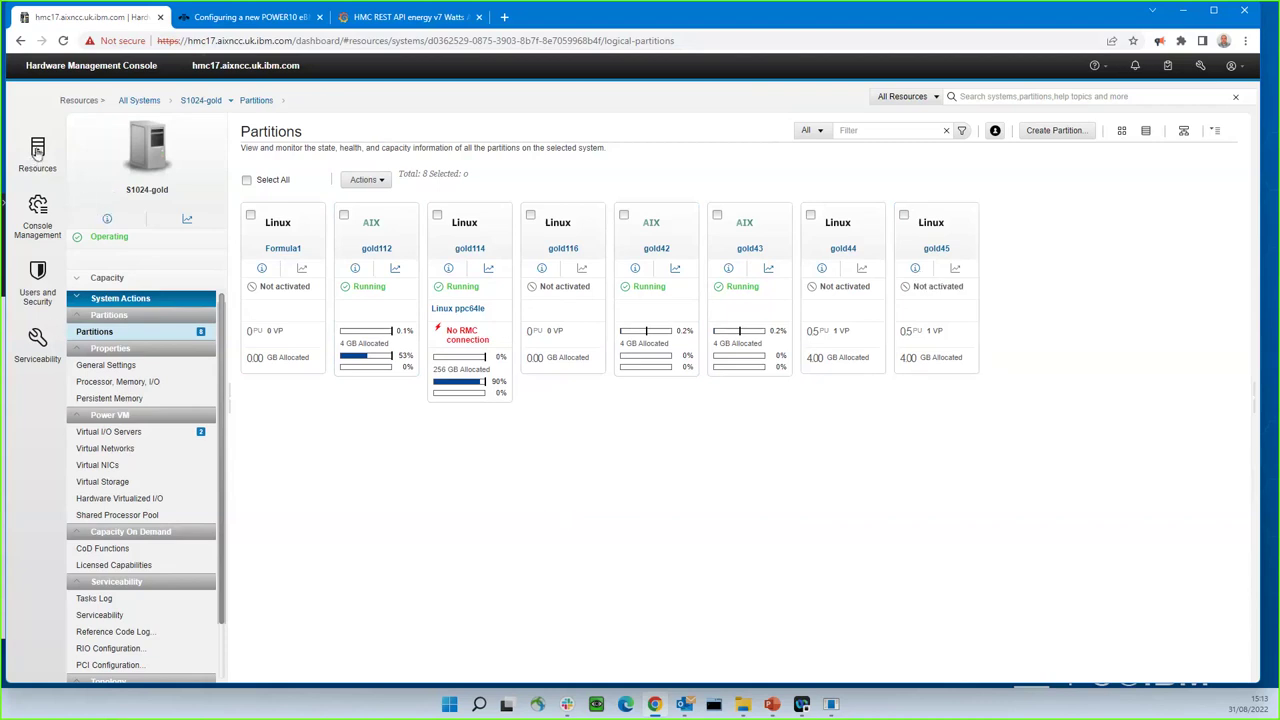
mouse_move(37, 150)
click(86, 193)
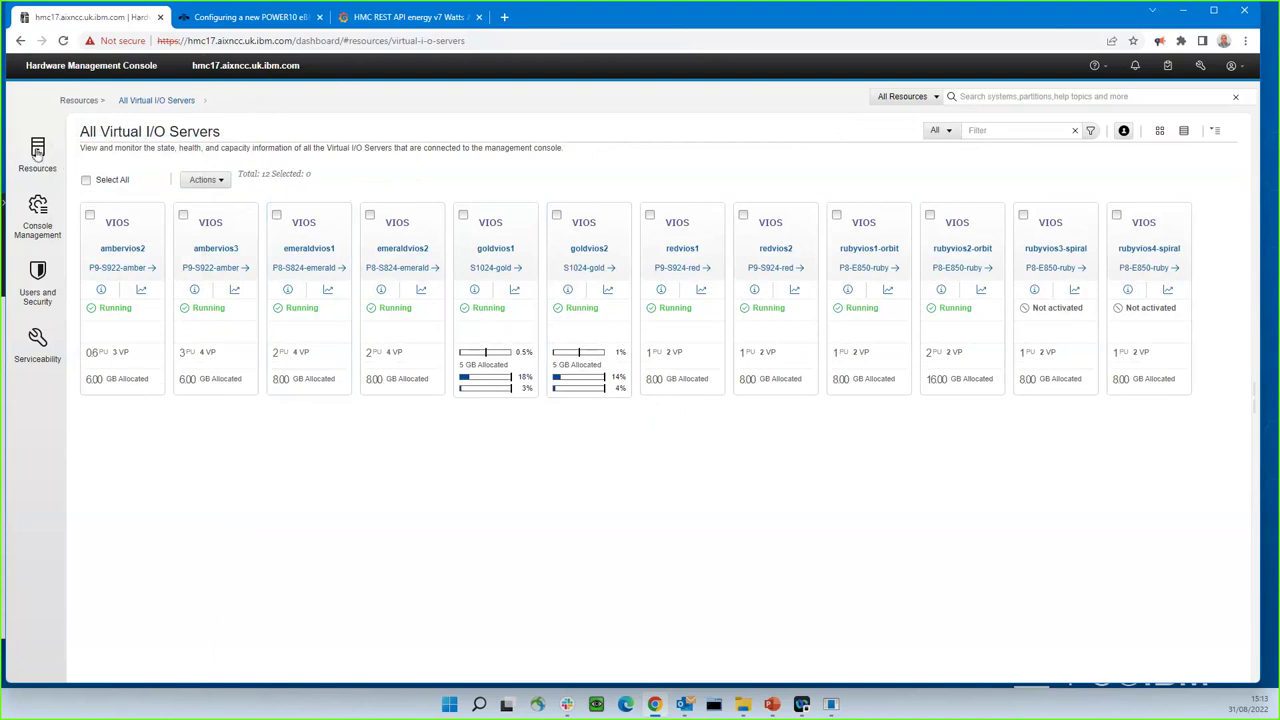
Step: Open the general settings of S1024-gold from the systems list and expand the Migration, Power On Parameters and Advanced sections
mouse_move(37, 150)
click(88, 163)
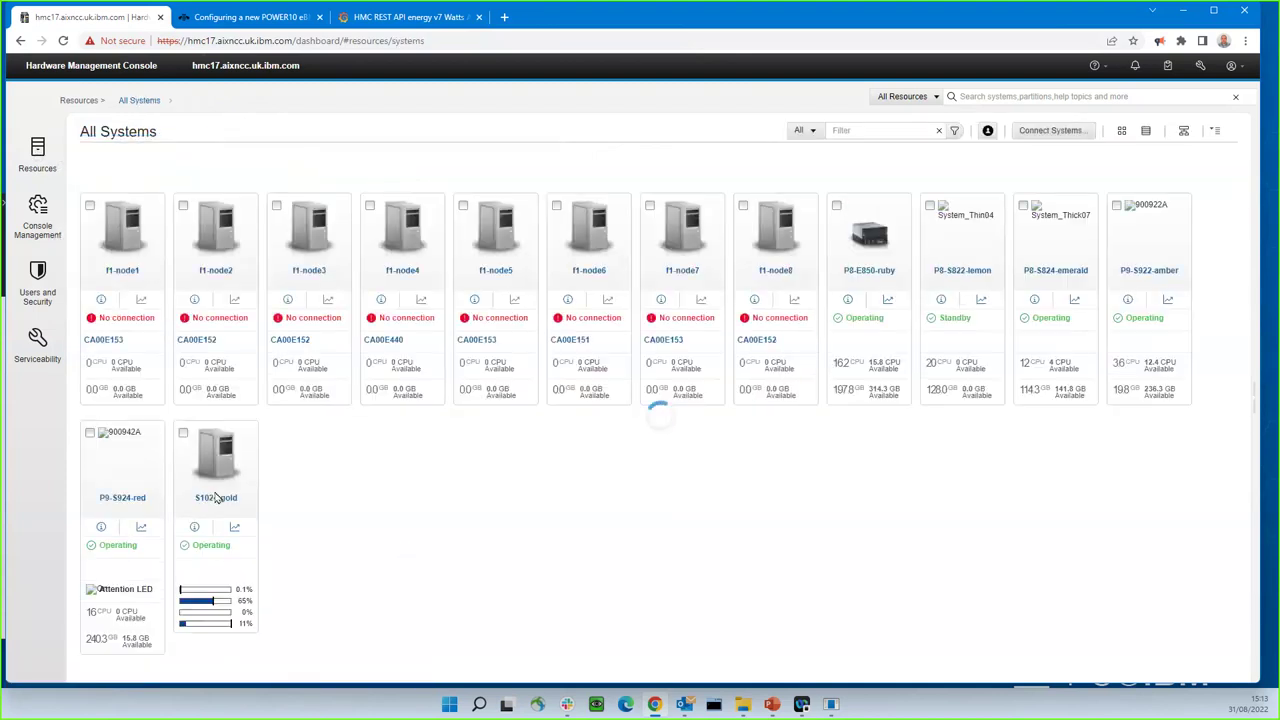
click(214, 504)
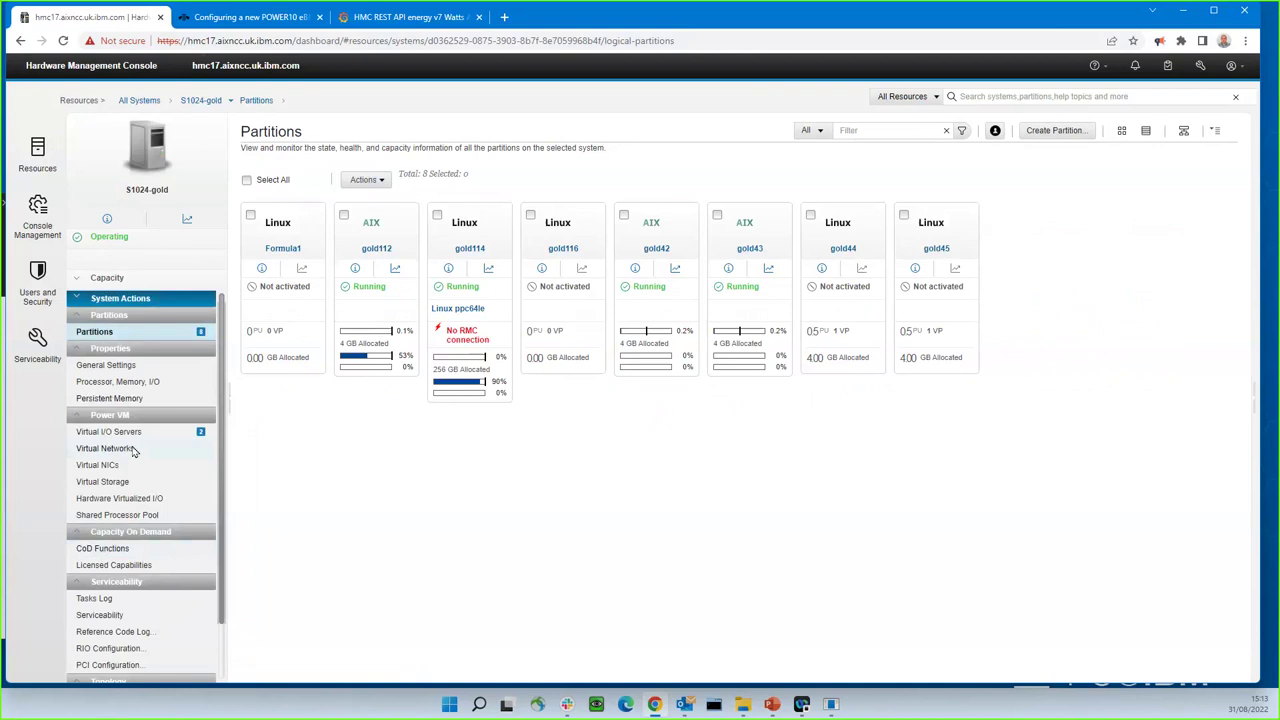
click(100, 368)
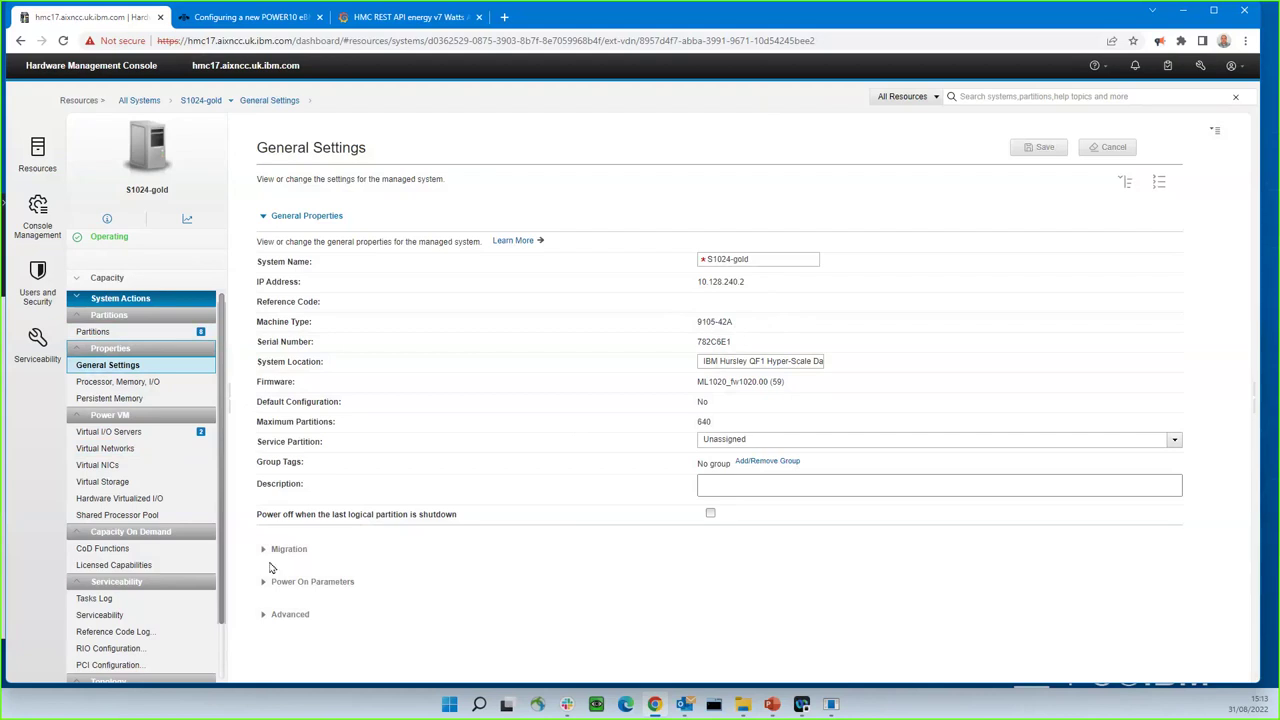
click(328, 560)
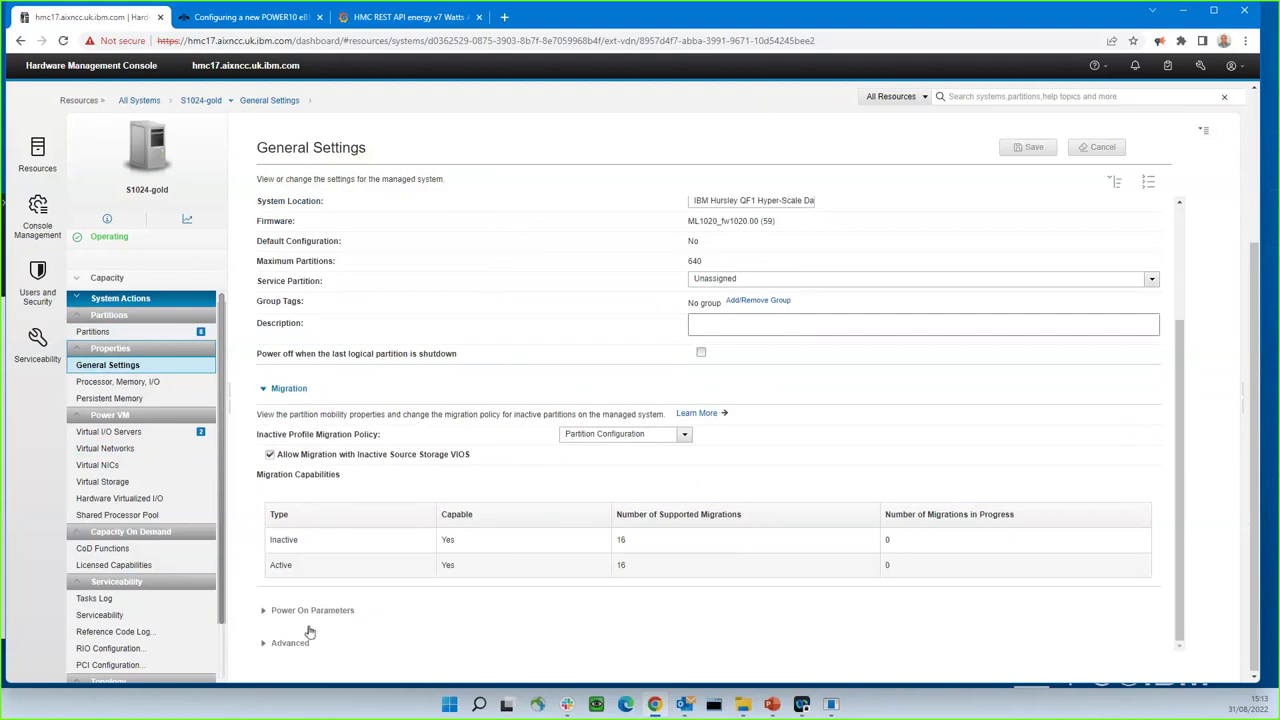
click(264, 612)
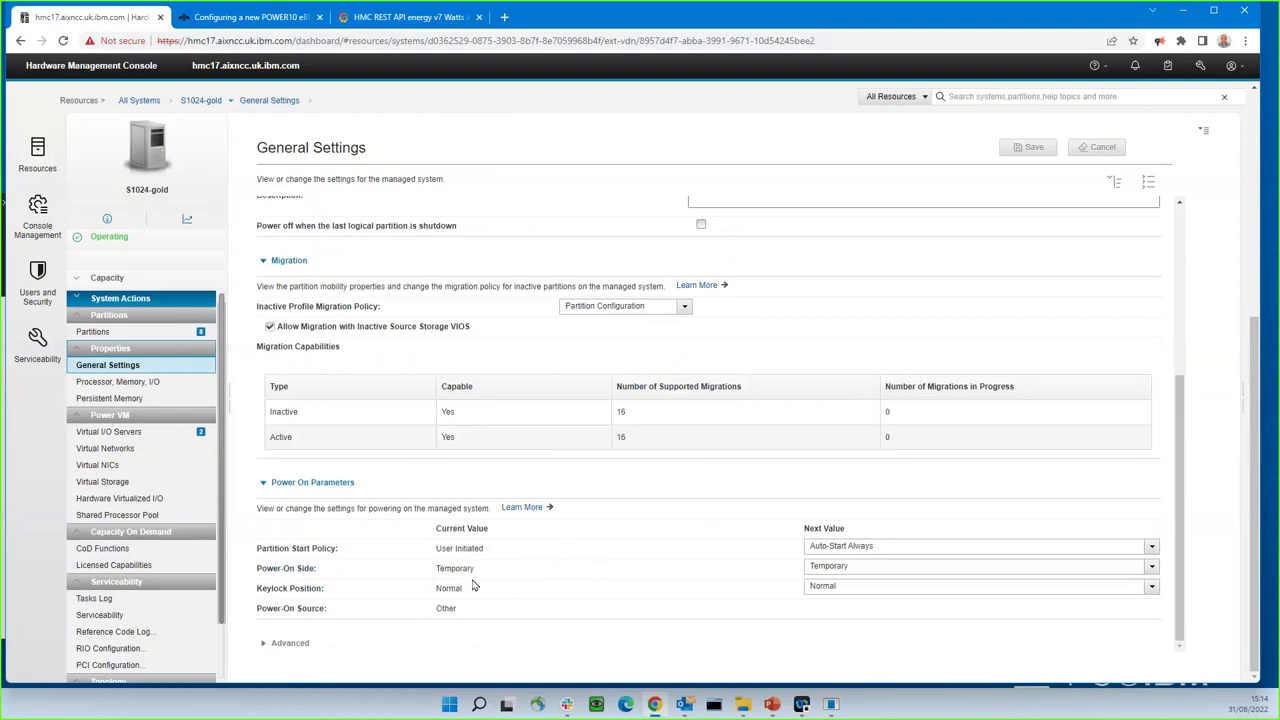
click(264, 646)
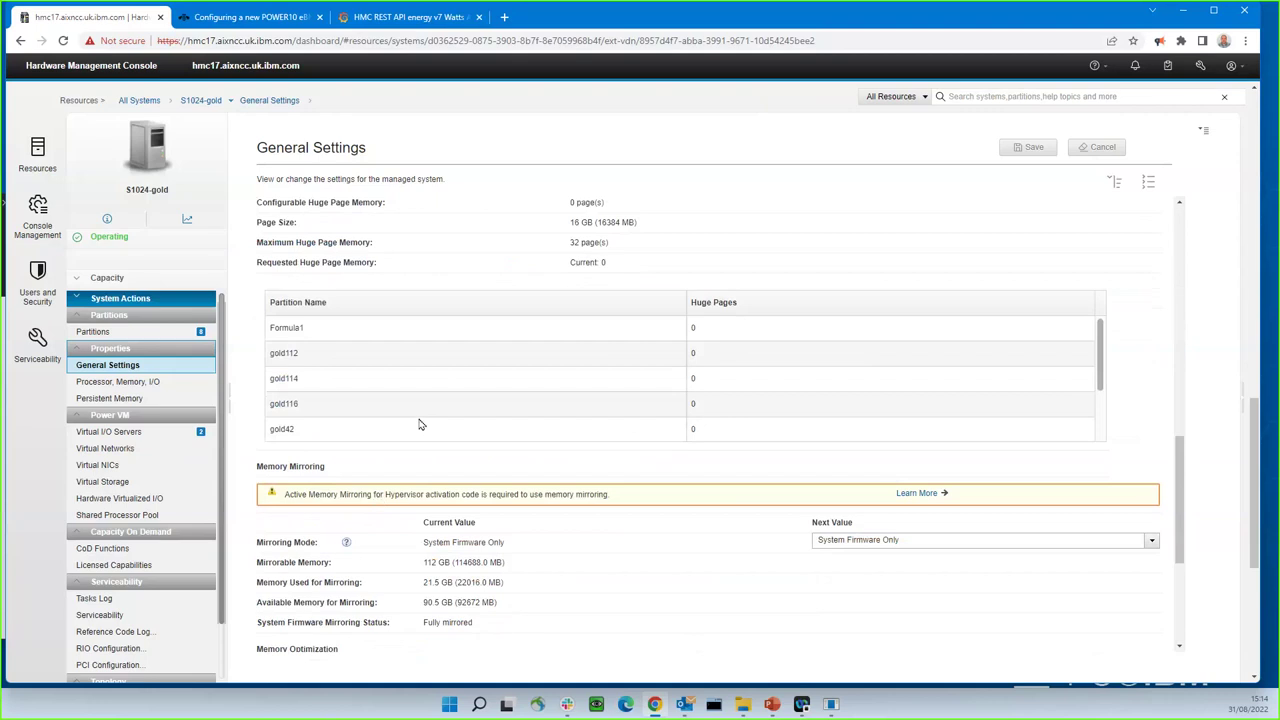
scroll(420, 425, up, 2)
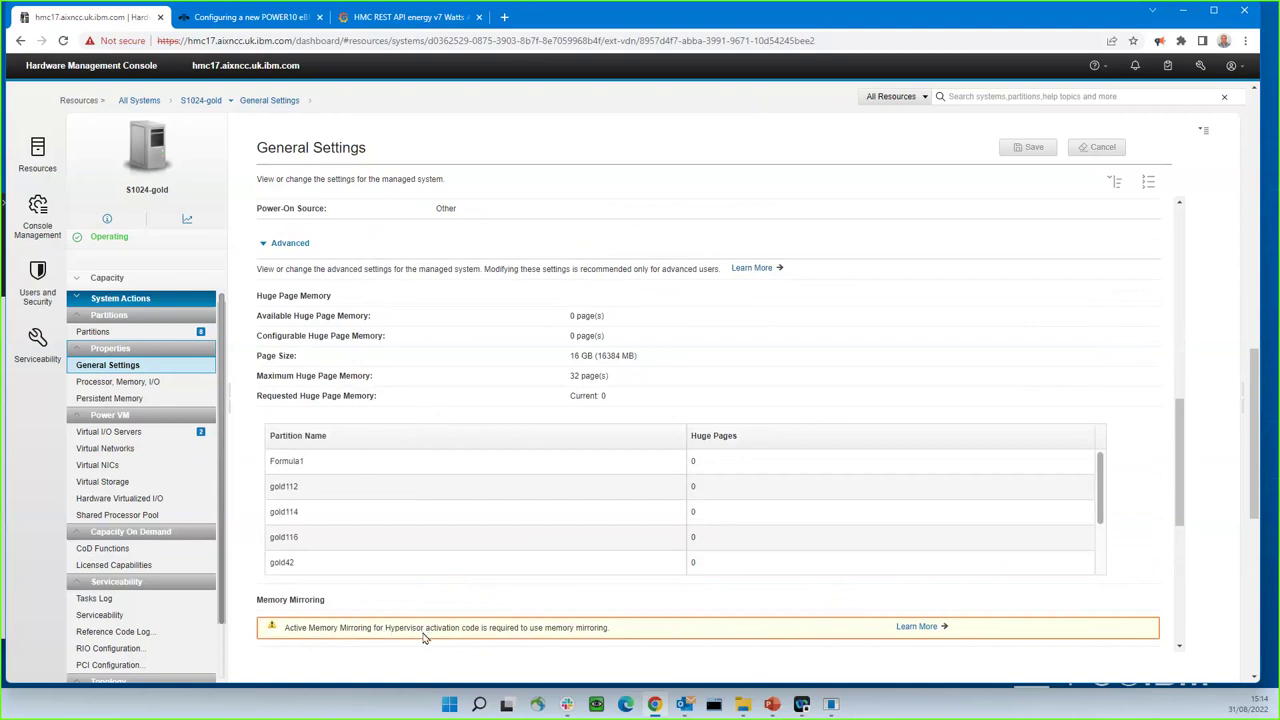
Step: Examine the processor, memory and physical I/O adapter resources of S1024-gold, including the adapter owners
click(124, 384)
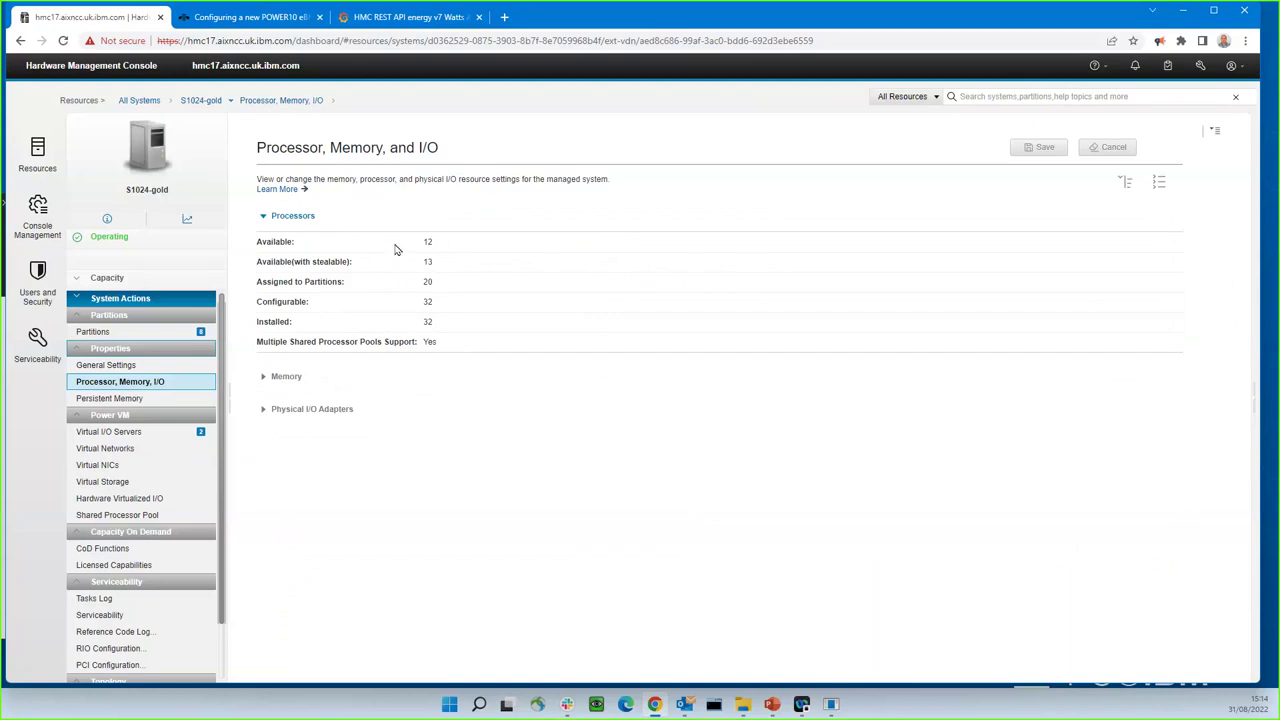
click(265, 378)
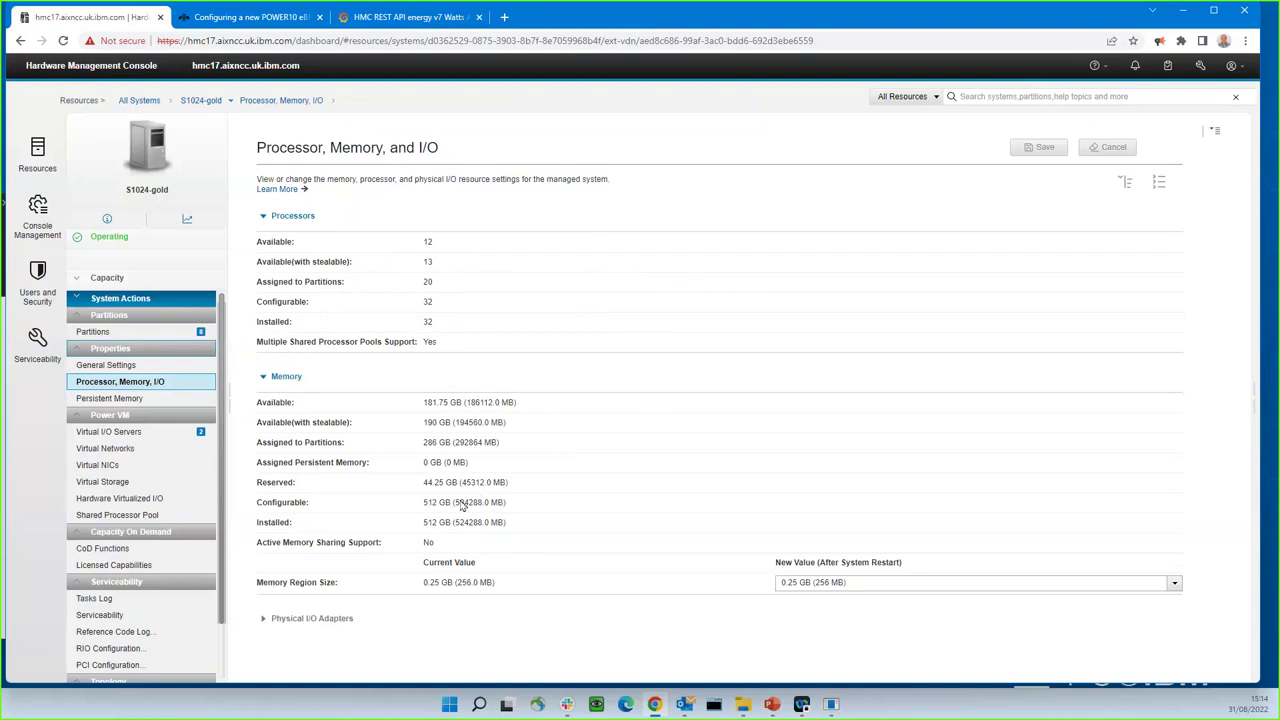
click(263, 620)
scroll(622, 400, down, 3)
scroll(656, 405, down, 3)
scroll(656, 405, up, 4)
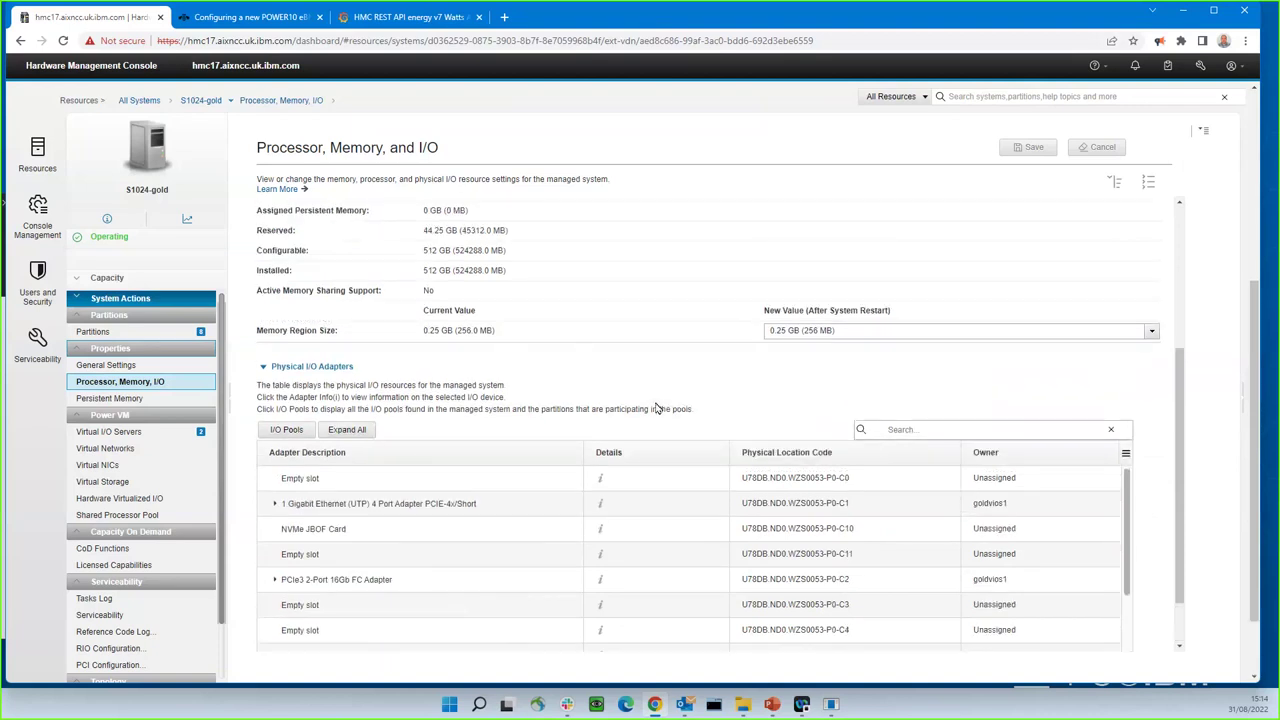
scroll(656, 408, down, 1)
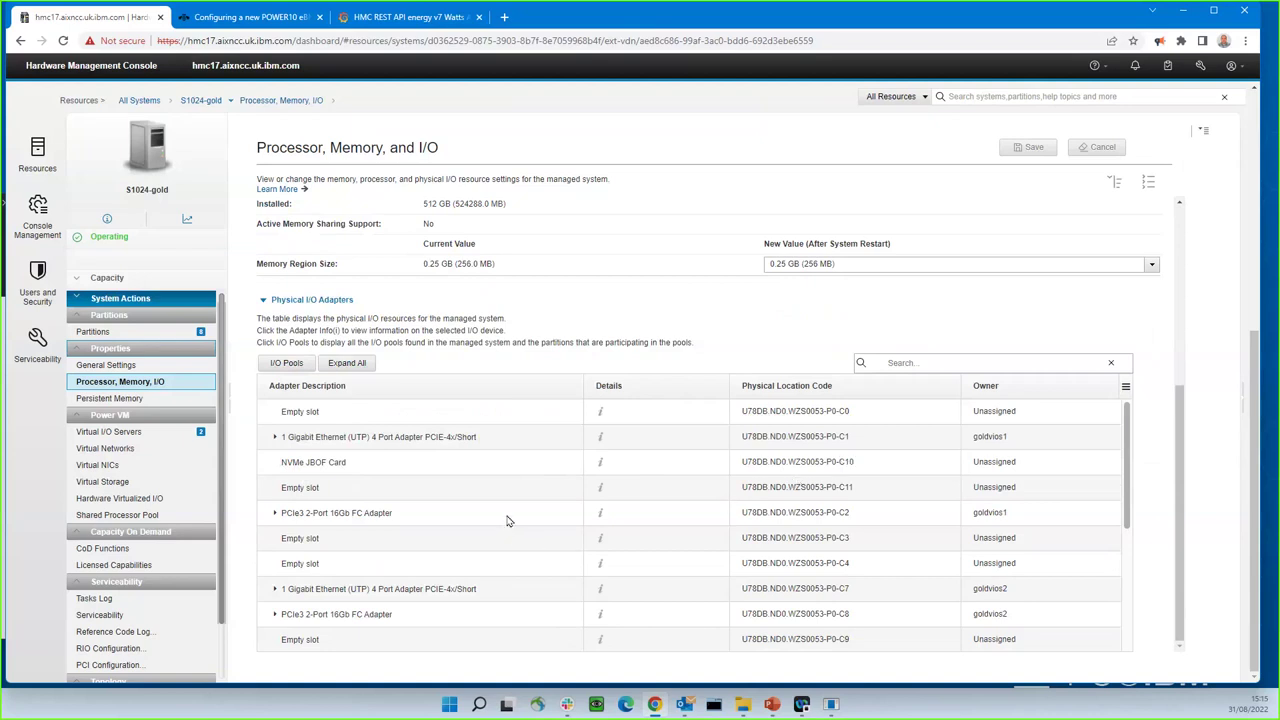
scroll(507, 520, down, 3)
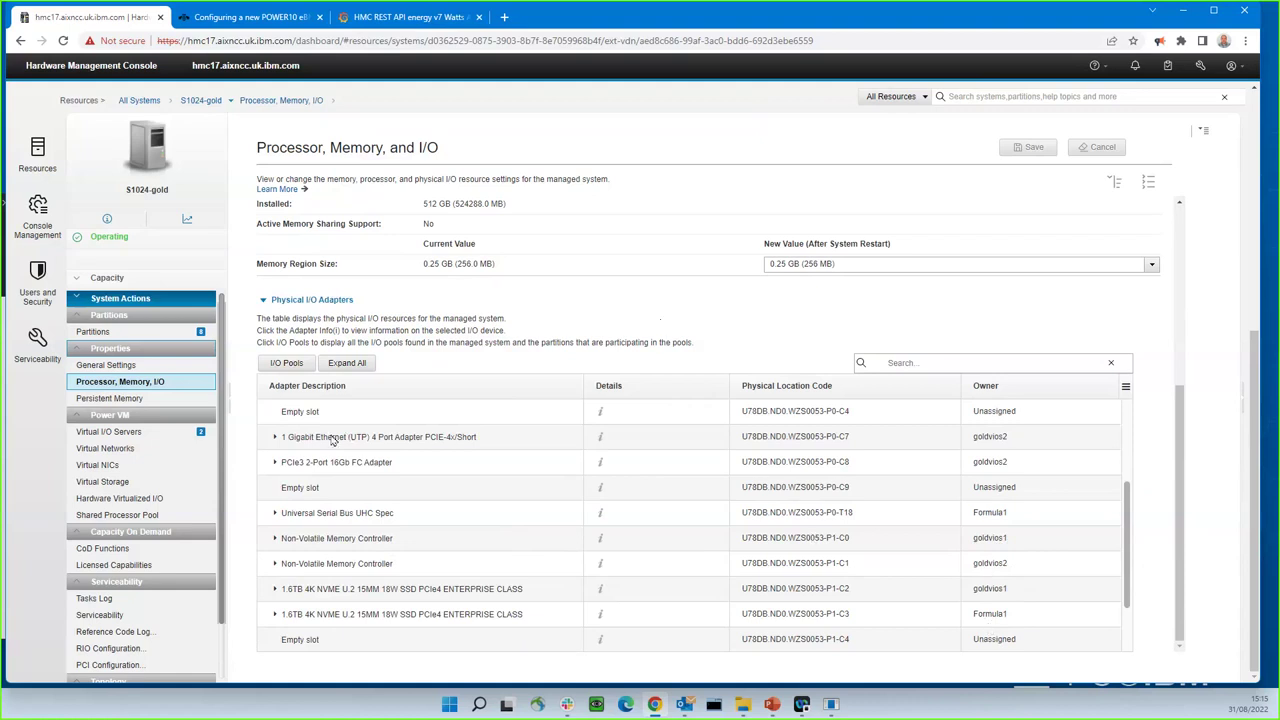
Step: View the virtual networks of S1024-gold and expand the Operations group of its system actions
click(107, 448)
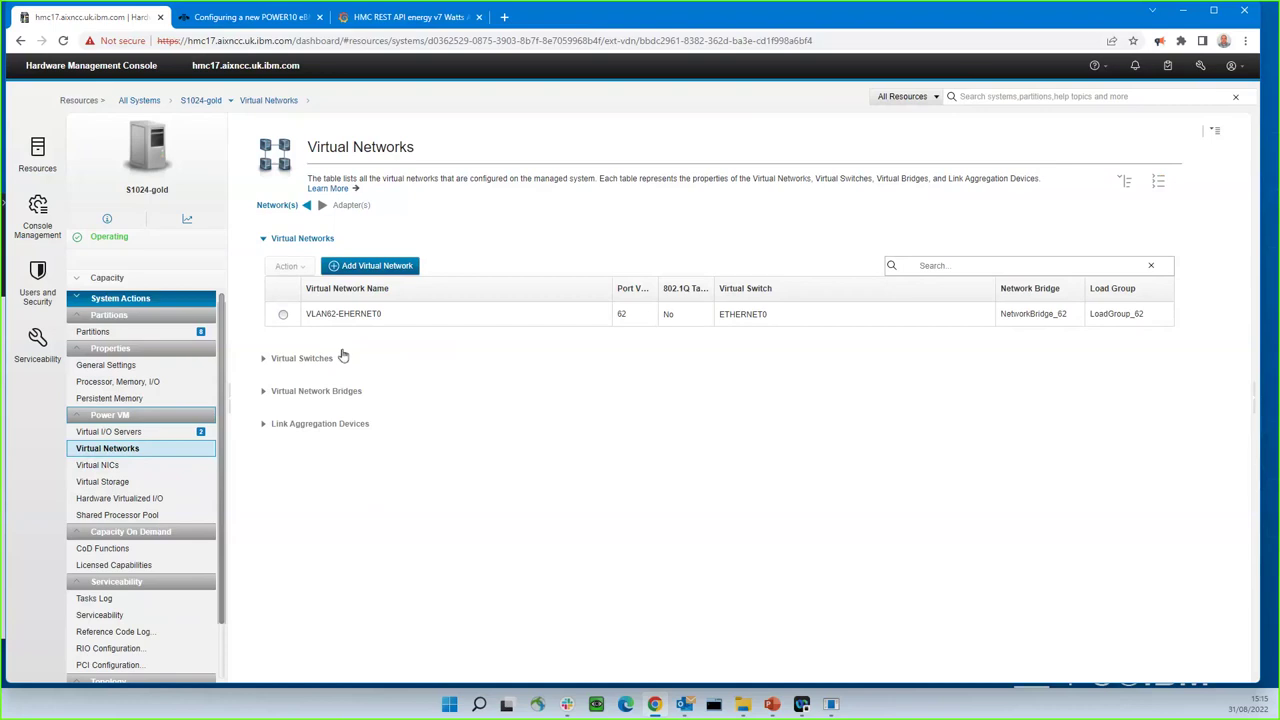
click(77, 299)
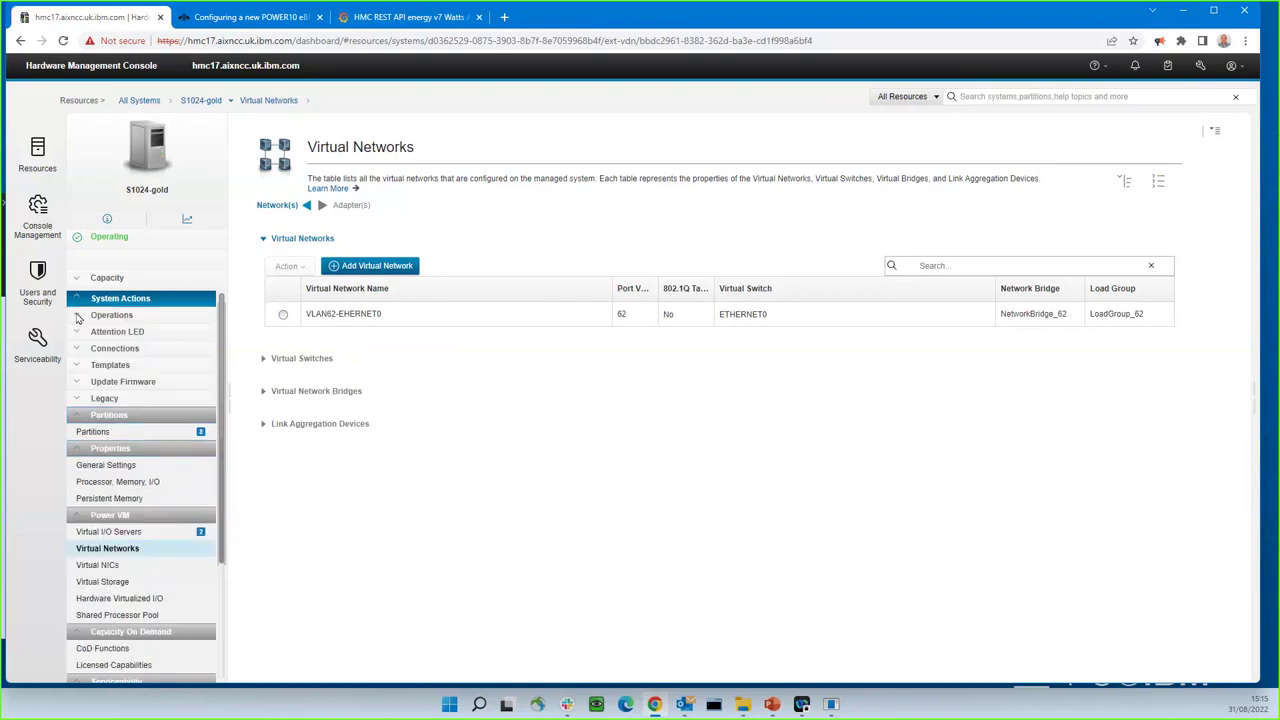
click(78, 318)
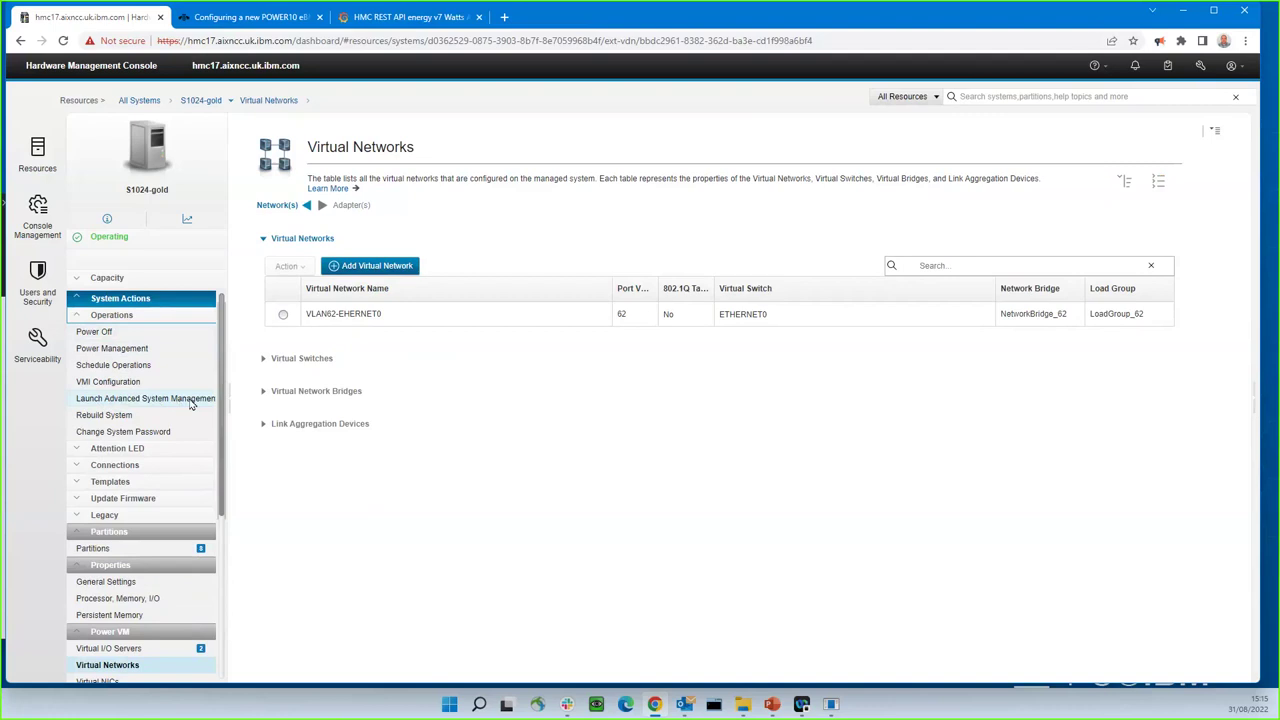
Step: Open the Persistent Memory properties of S1024-gold and expand the Virtual Persistent Memory volume list
scroll(184, 520, down, 1)
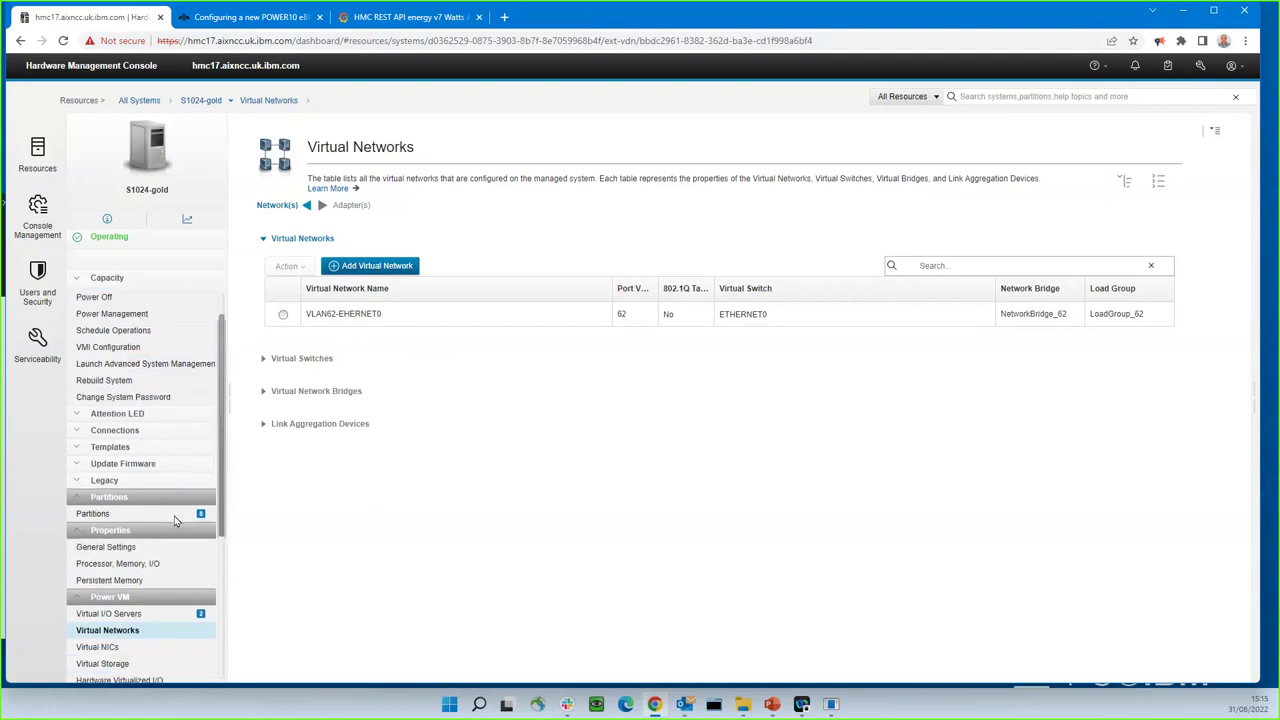
scroll(184, 520, down, 1)
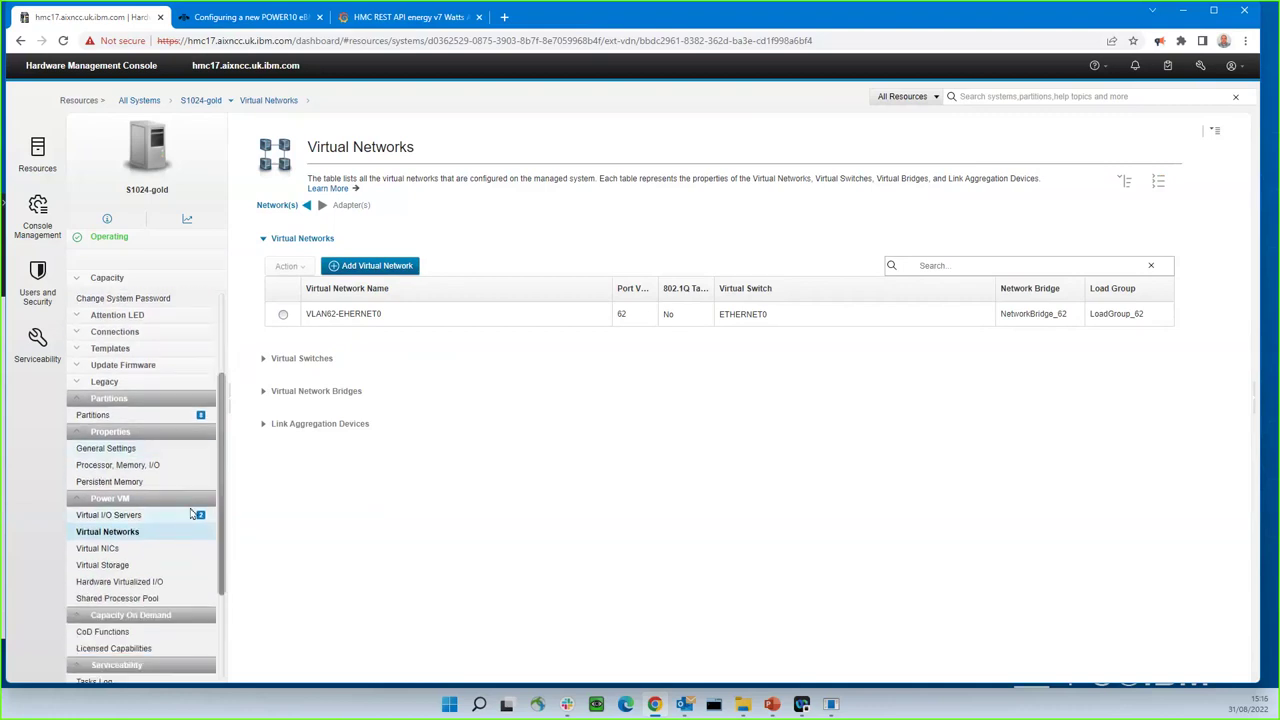
click(111, 483)
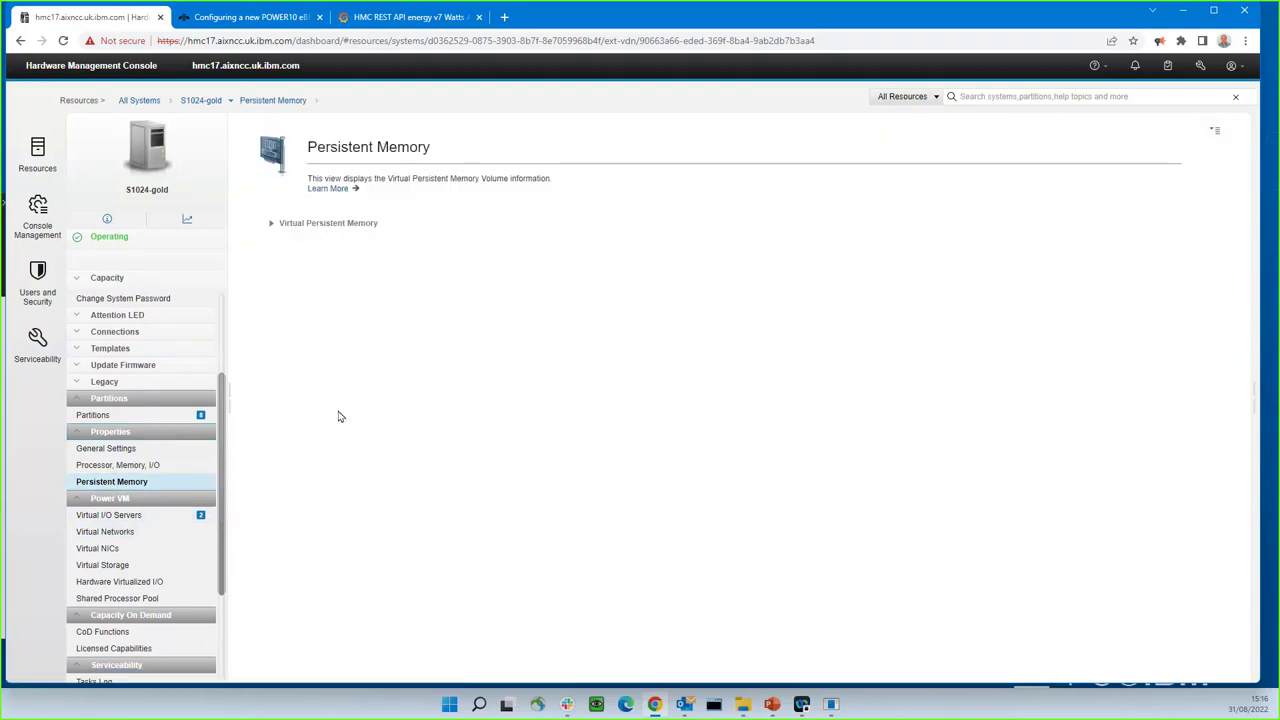
click(269, 224)
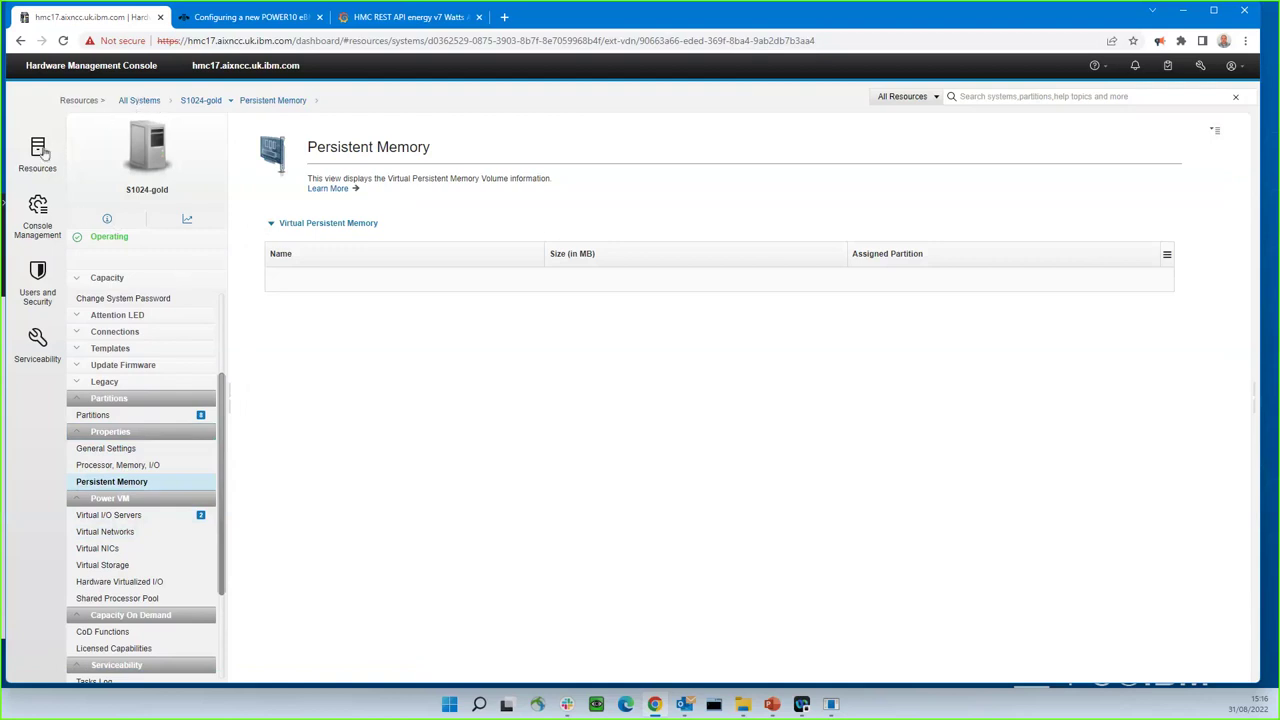
Step: Activate the gold116 partition of S1024-gold with the normal operation type and its current configuration
mouse_move(40, 152)
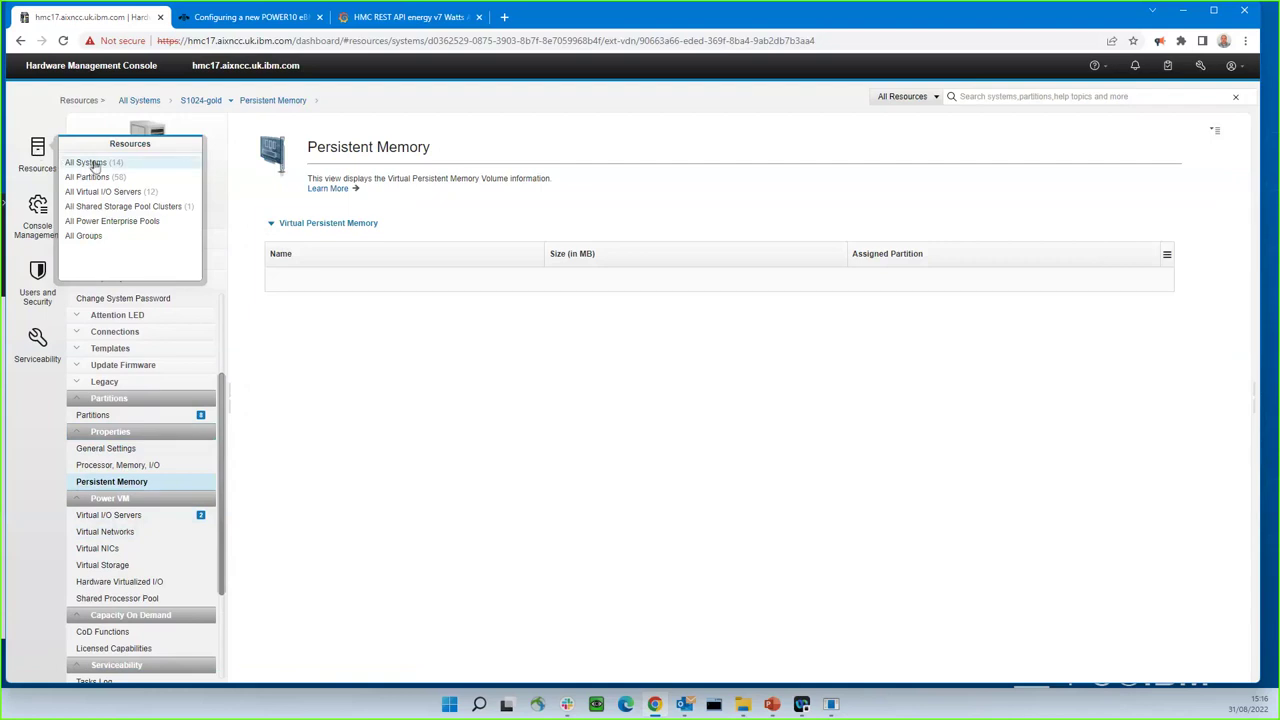
click(95, 163)
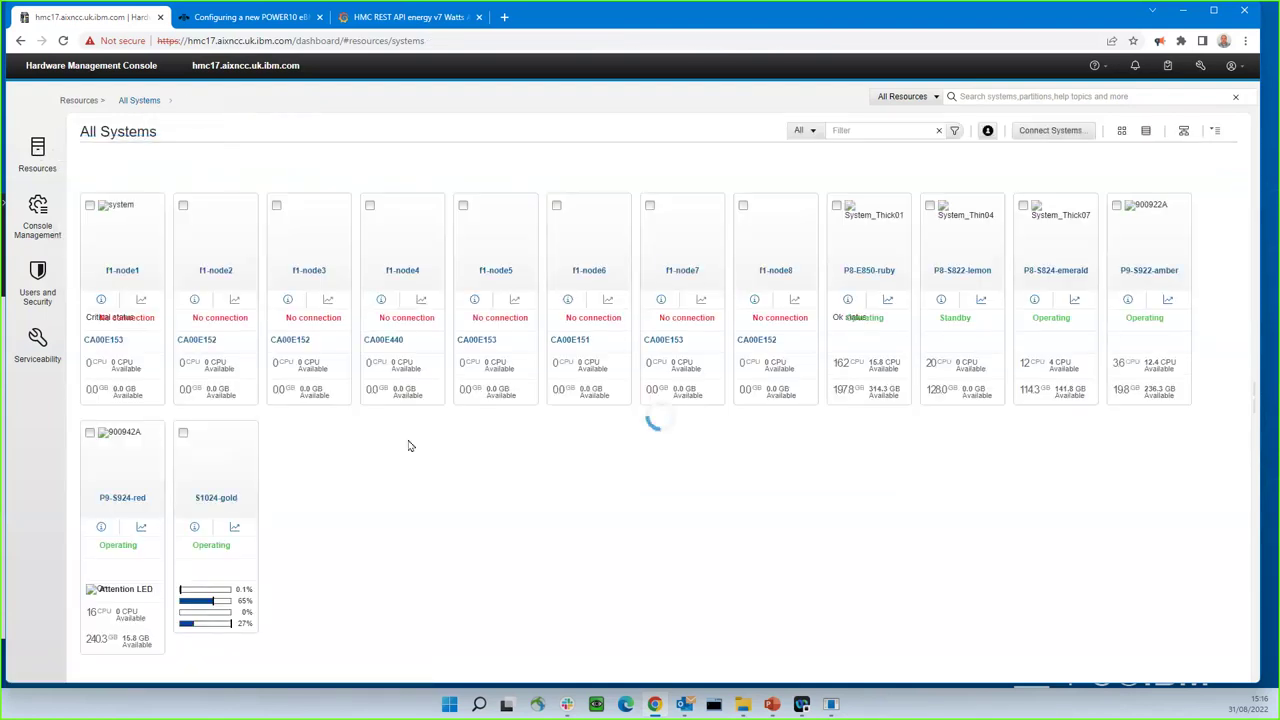
click(212, 497)
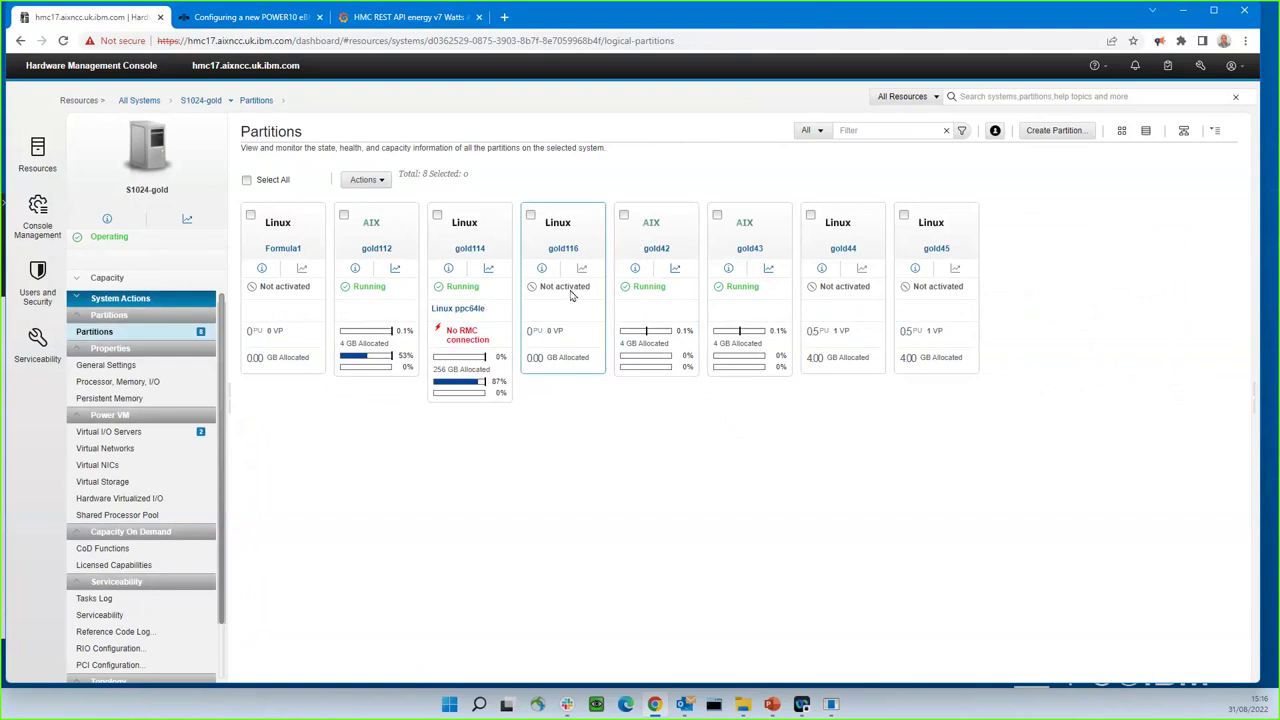
click(530, 215)
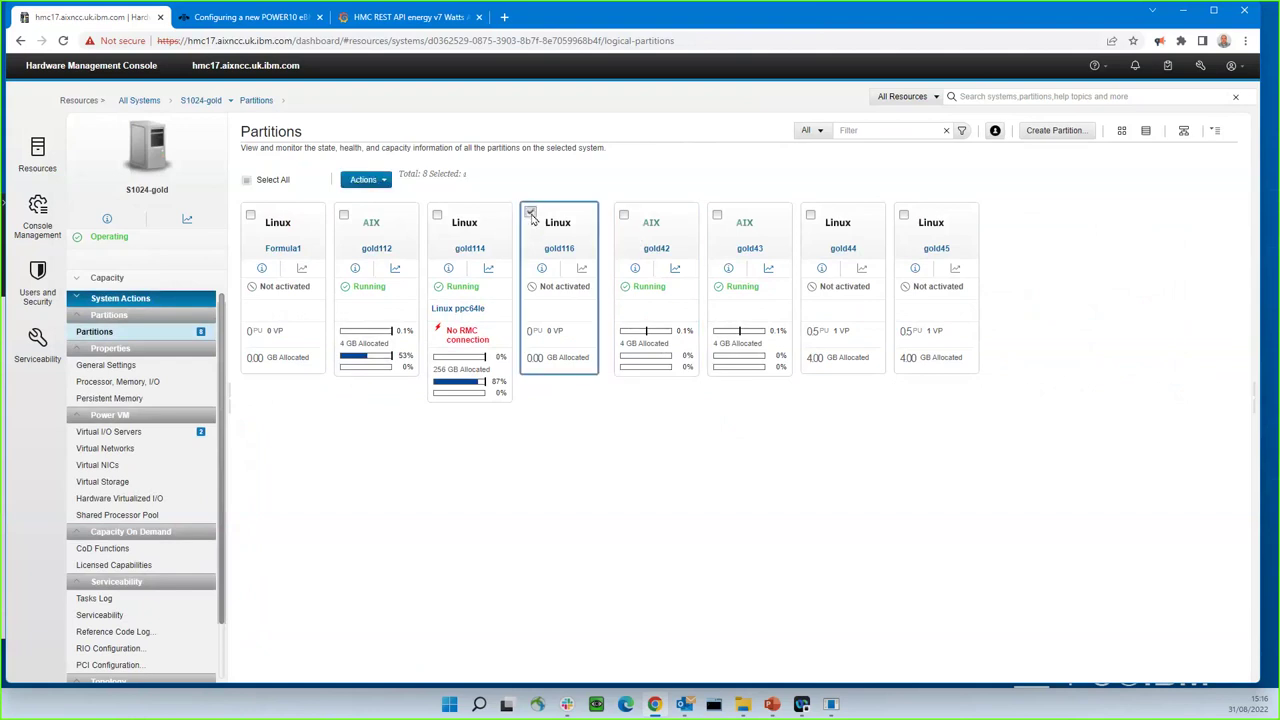
click(383, 180)
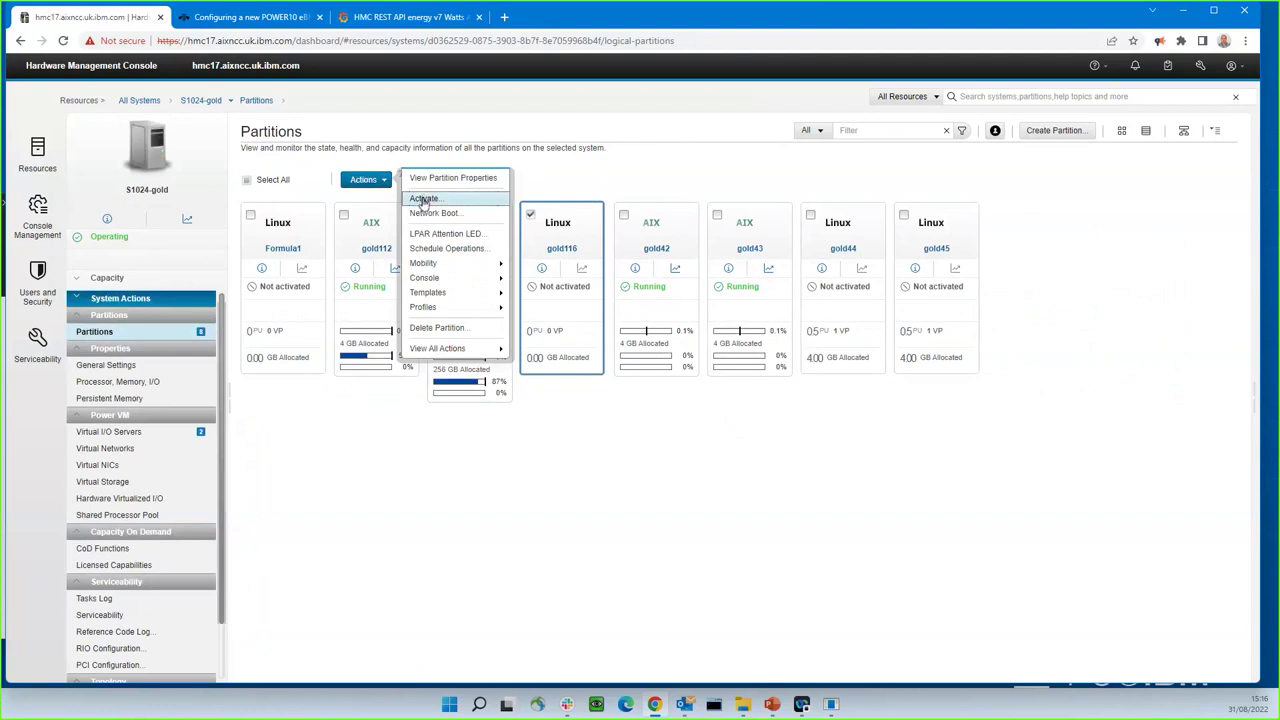
click(422, 199)
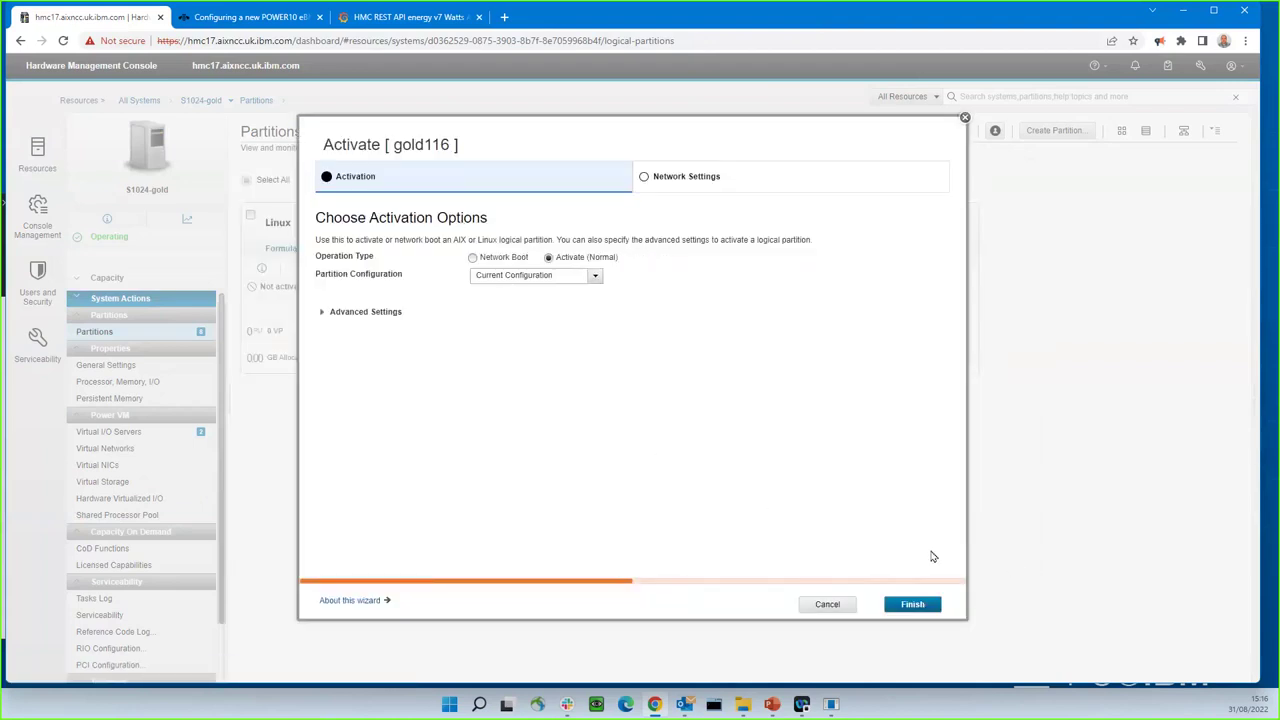
click(913, 606)
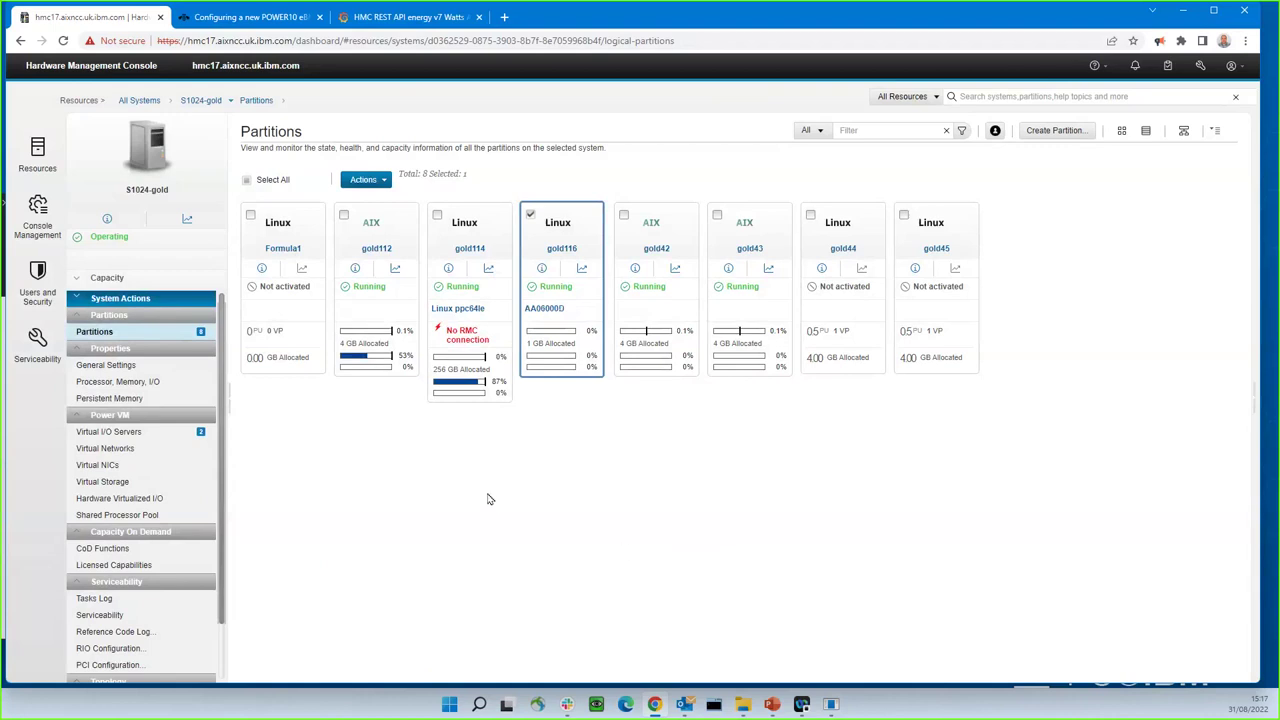
Step: Run a migration validation for only the gold112 partition with P9-S922-amber as destination system, and close the validation messages
click(530, 214)
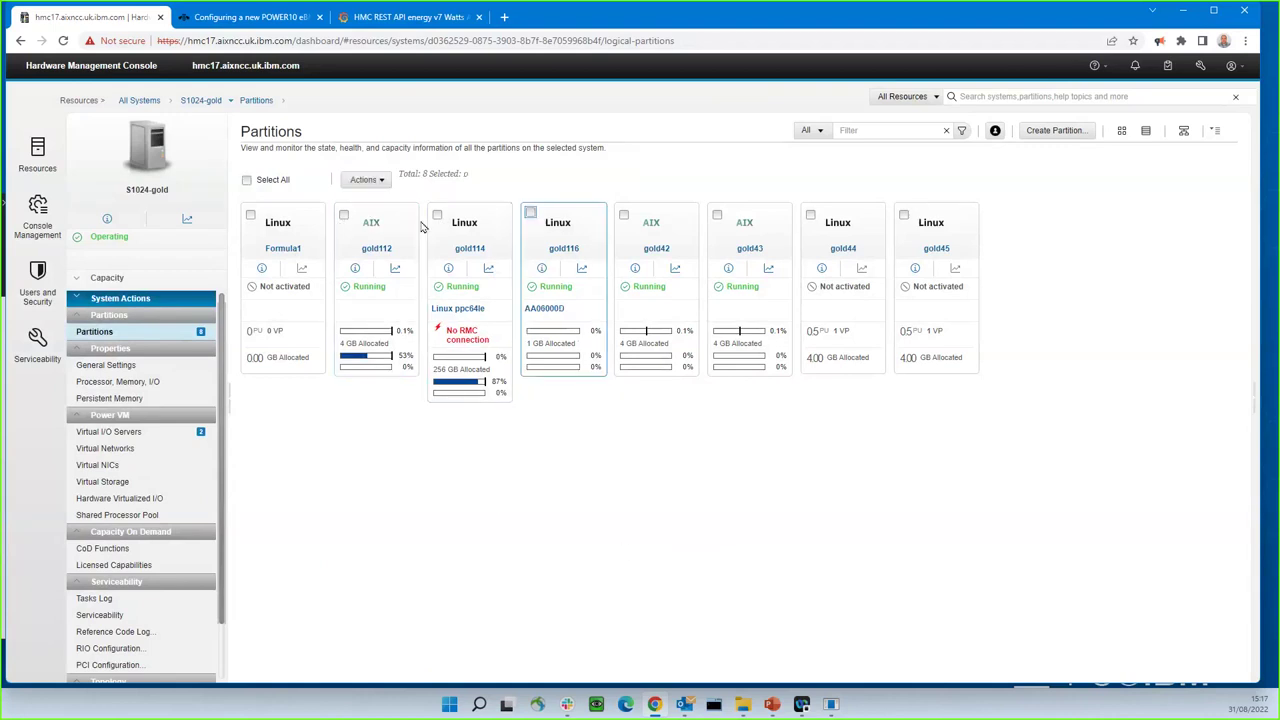
click(343, 213)
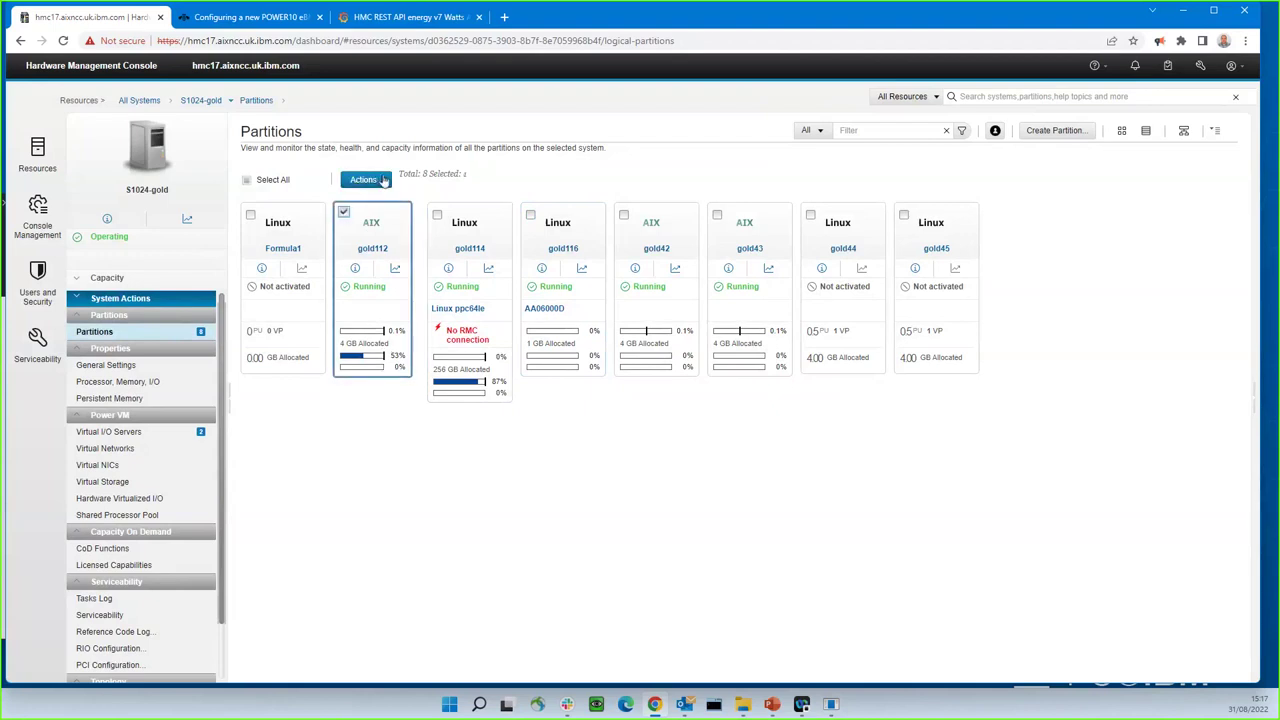
click(383, 180)
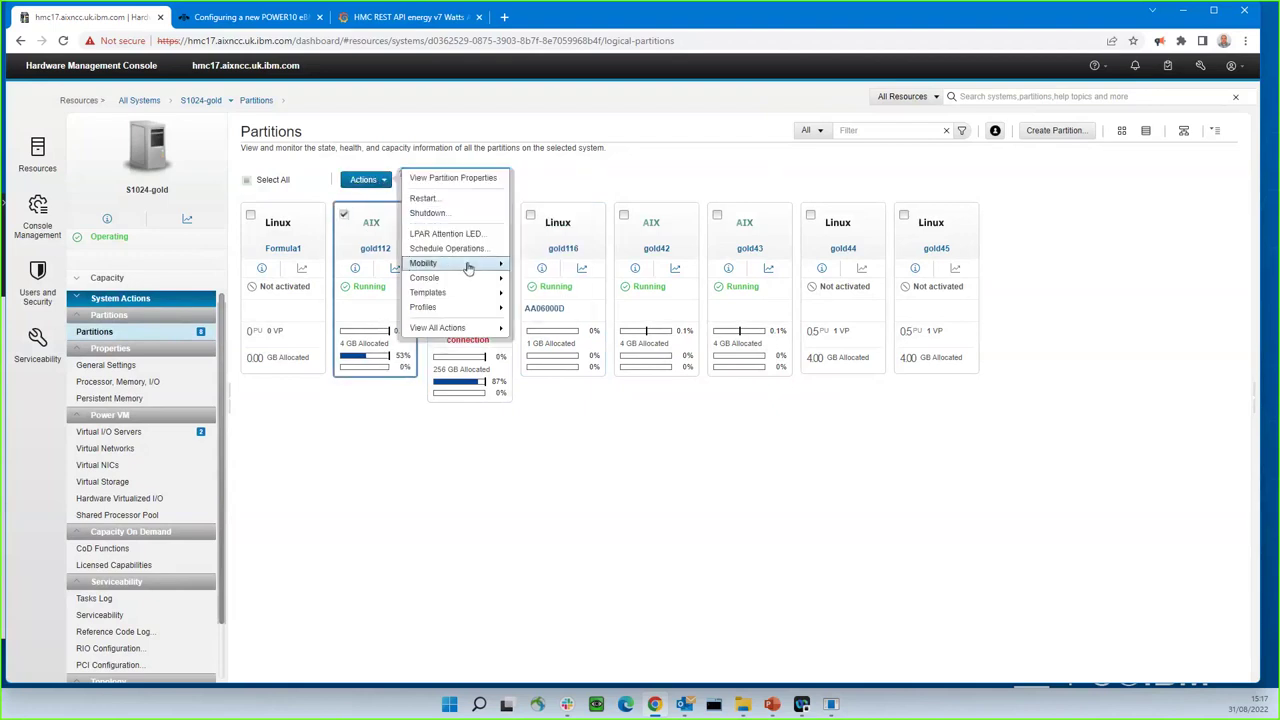
click(560, 300)
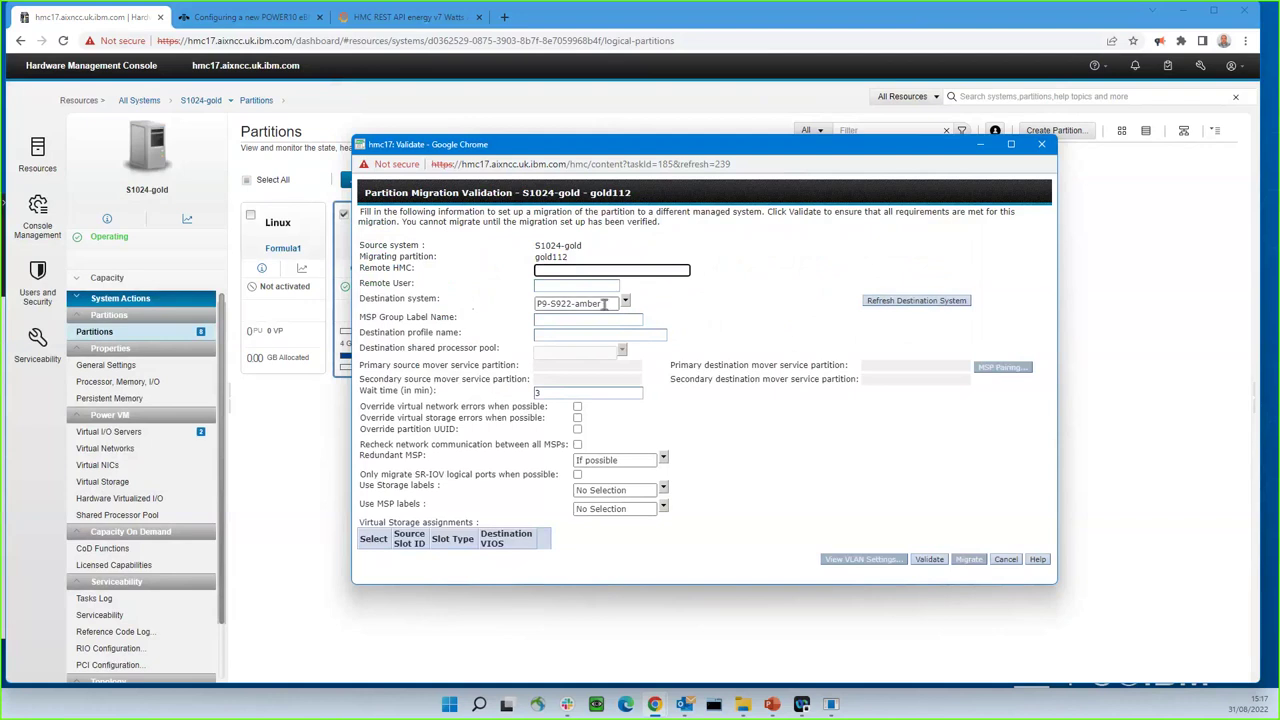
click(930, 561)
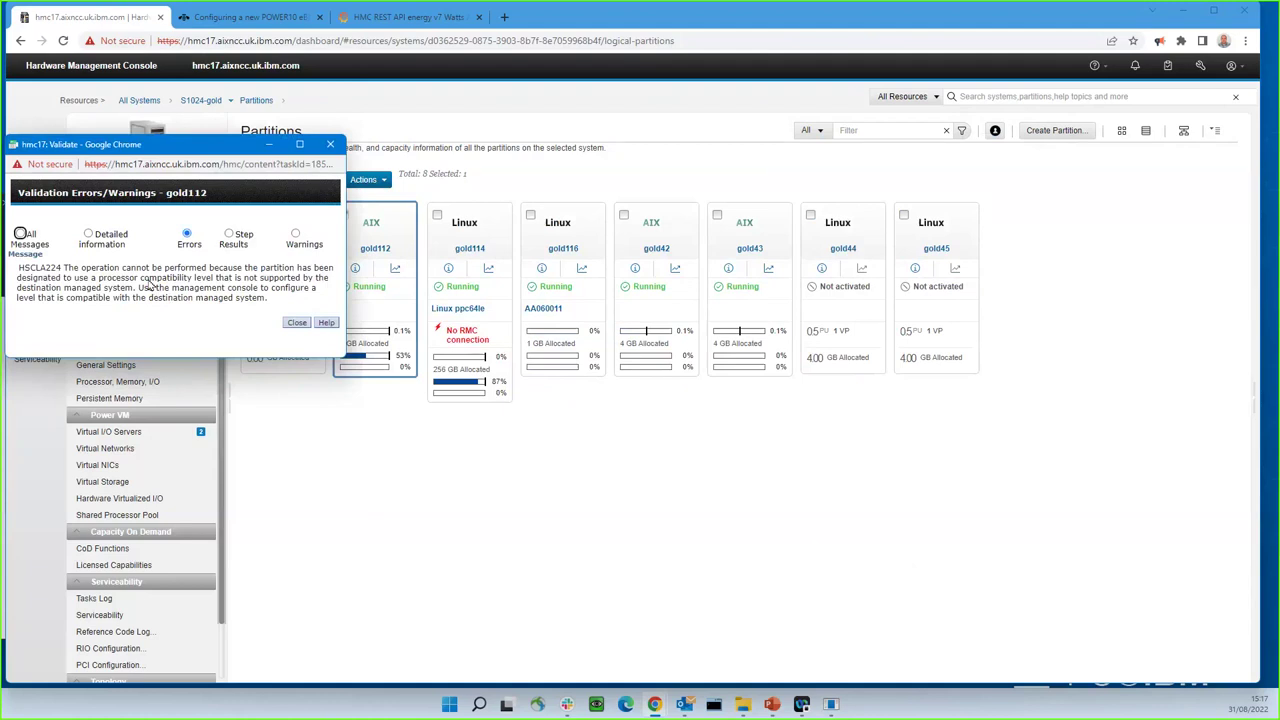
click(295, 323)
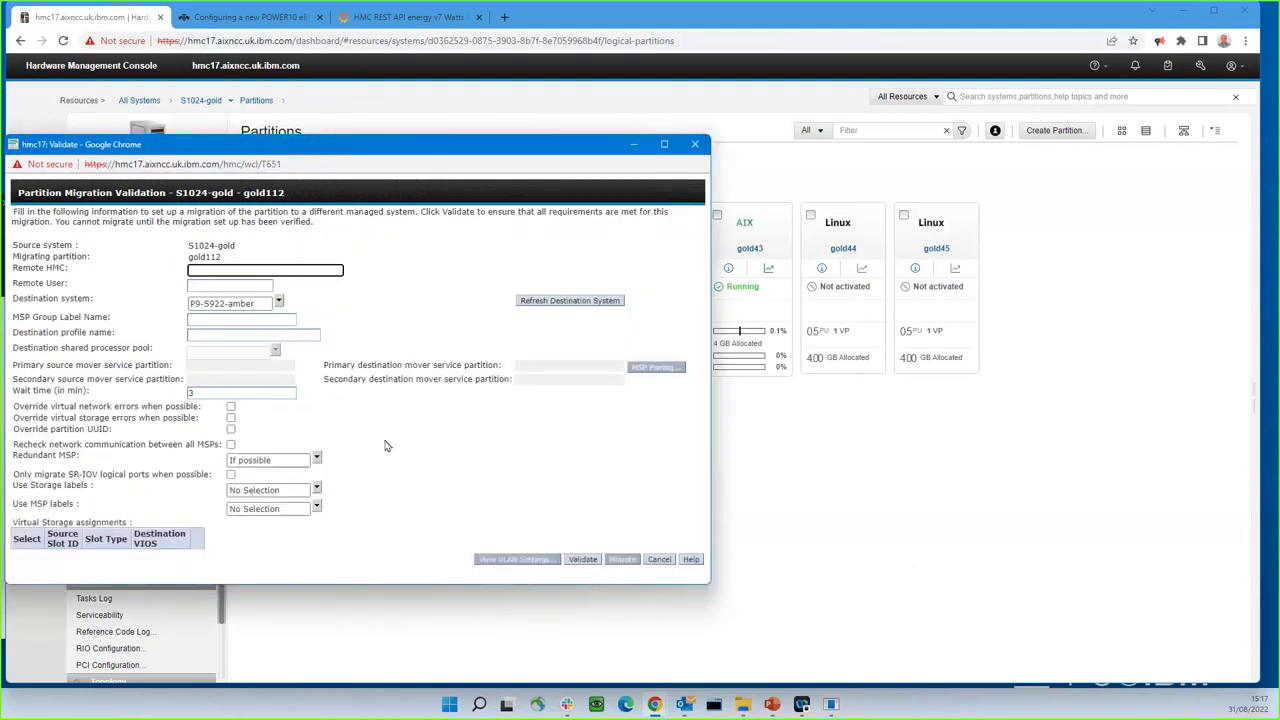
Step: Validate the gold112 migration, dismiss the validation window, and open the Processor, Memory, I/O properties of S1024-gold
click(583, 562)
click(660, 561)
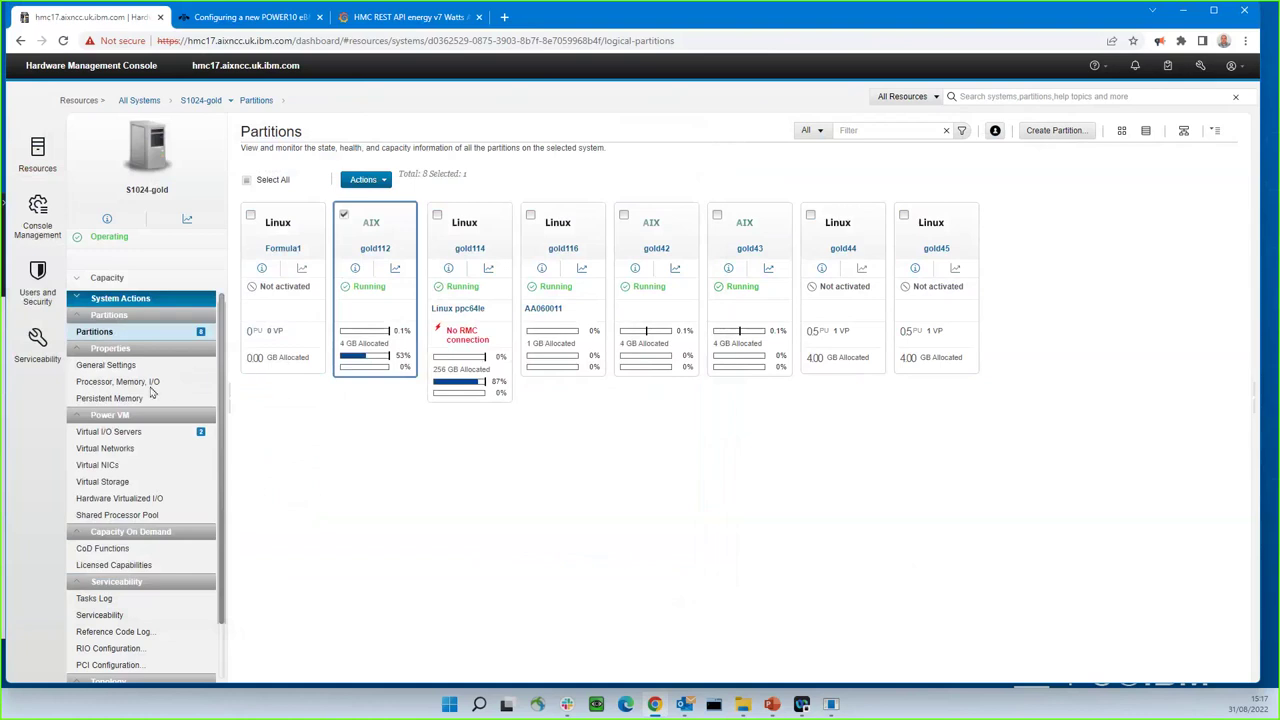
click(118, 383)
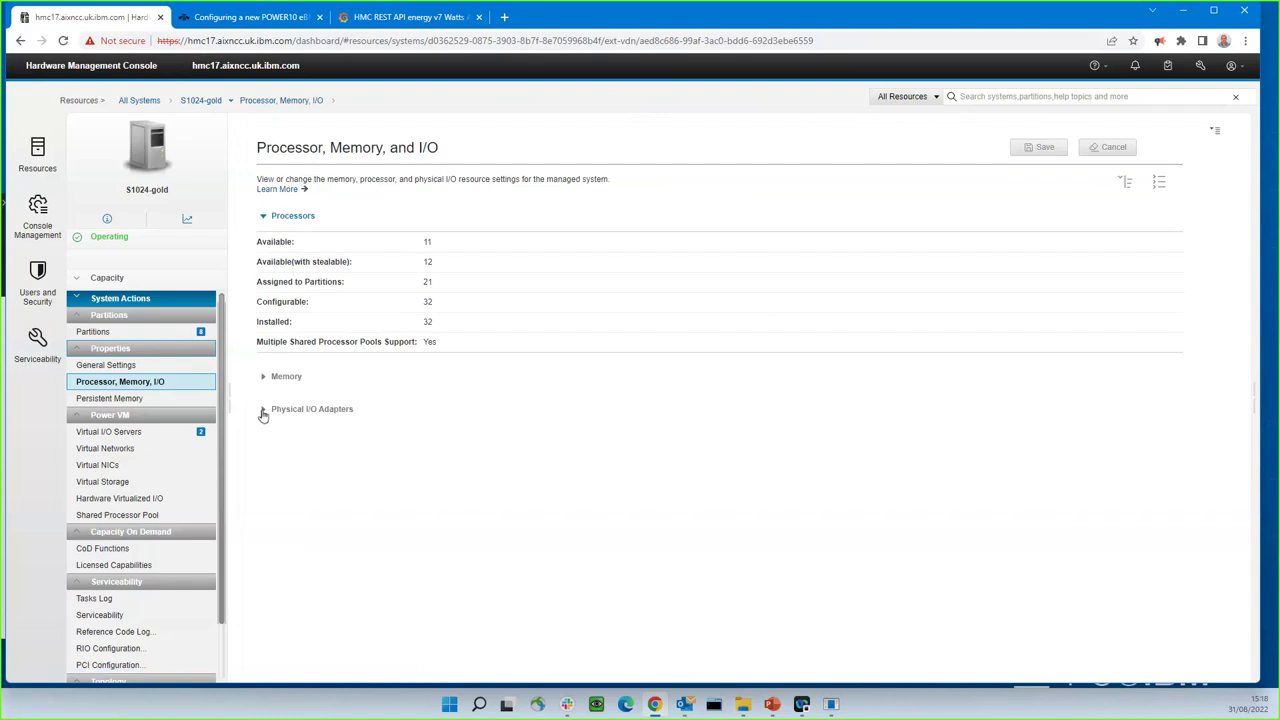
Step: Open the General Settings of S1024-gold and review its Advanced section, including huge page memory, memory mirroring and hardware accelerators
click(123, 368)
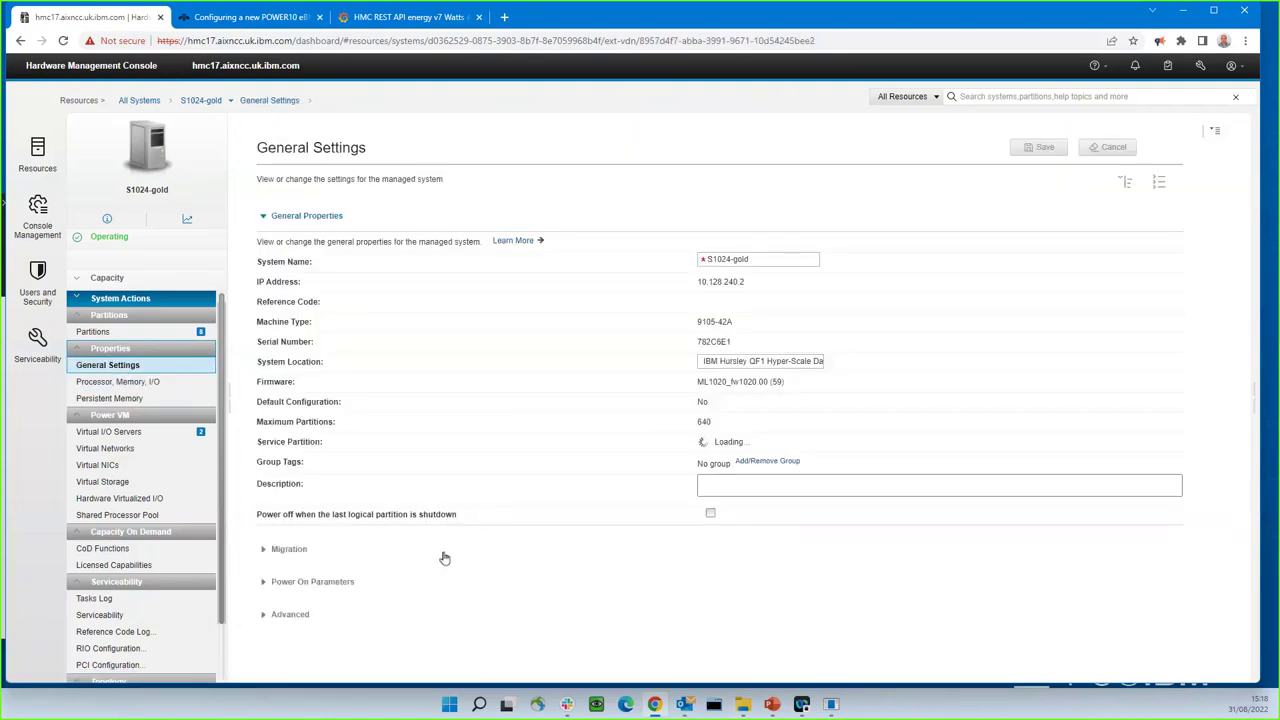
click(268, 616)
scroll(491, 549, down, 5)
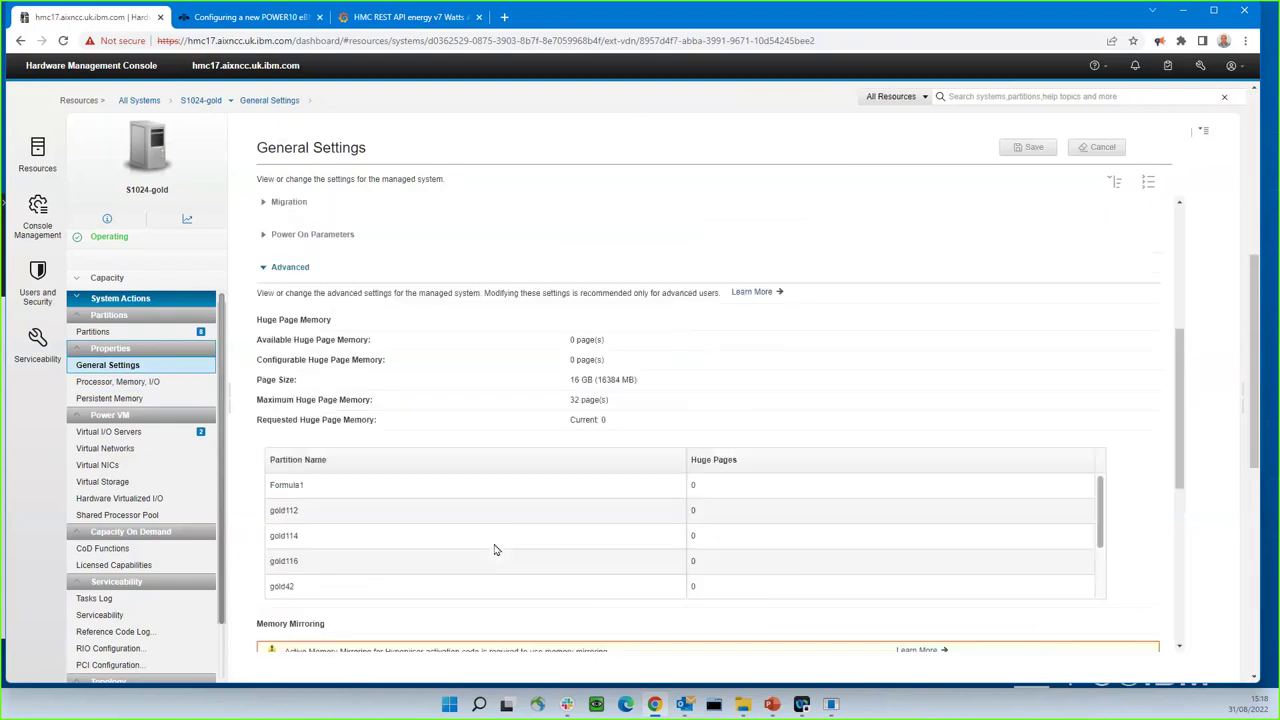
scroll(543, 545, down, 5)
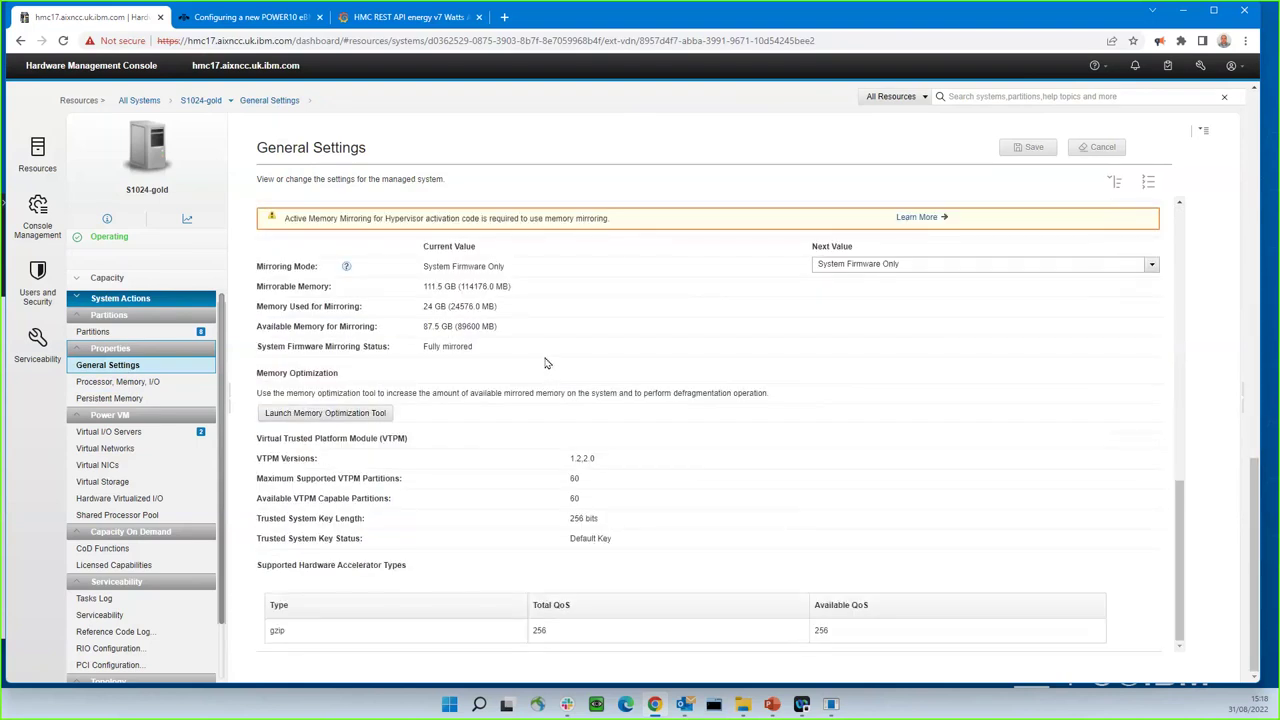
scroll(546, 361, up, 2)
scroll(546, 361, up, 10)
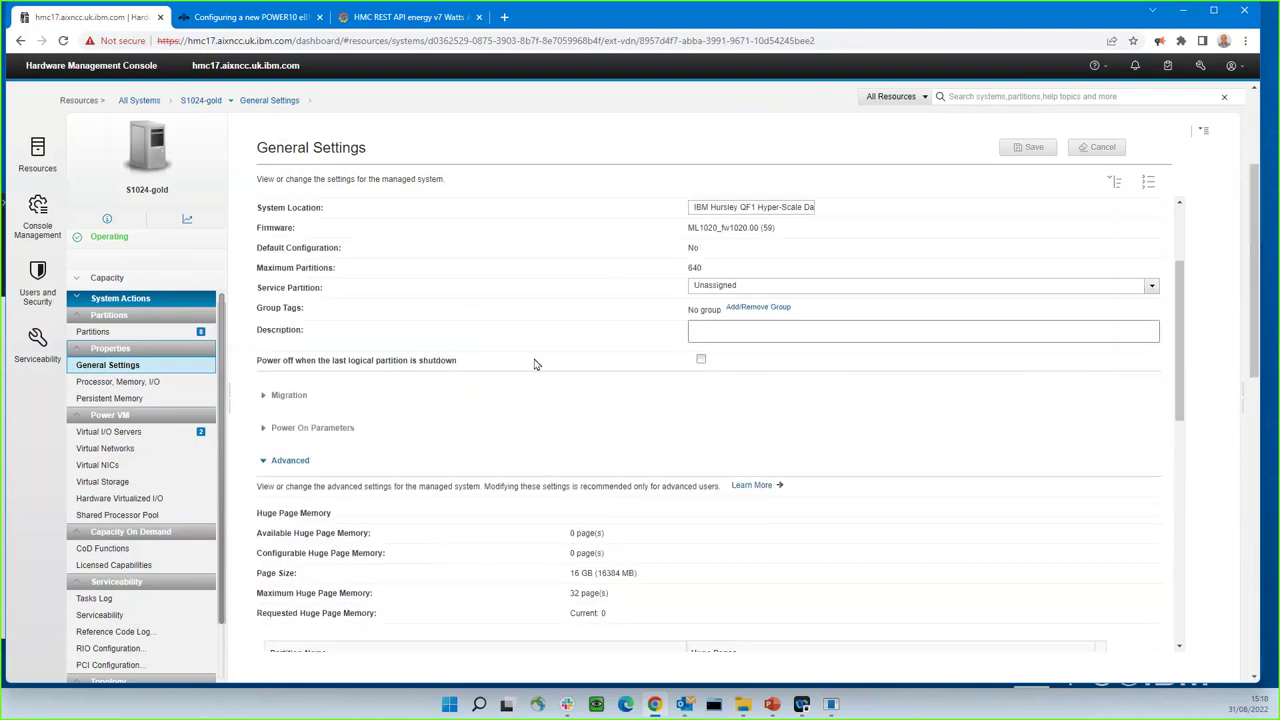
scroll(534, 364, up, 1)
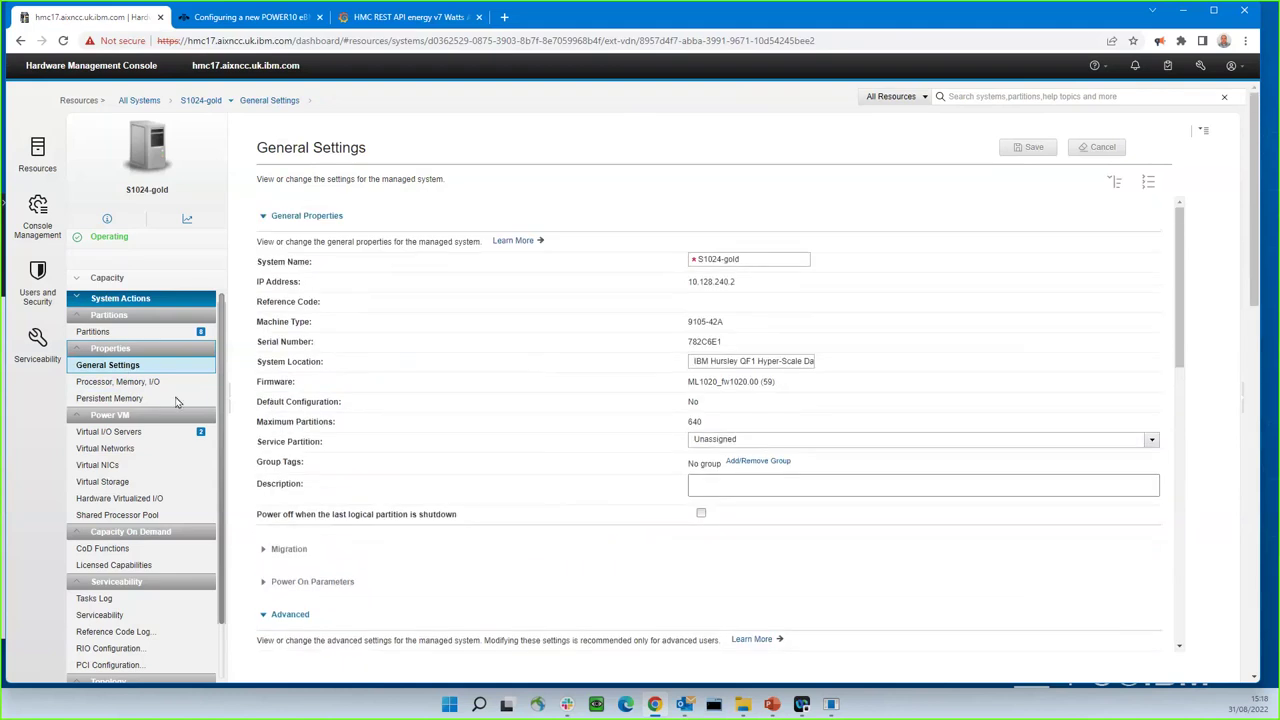
Step: View the Processor, Memory, I/O properties and launch Advanced System Management from the Operations group of the system actions
click(110, 383)
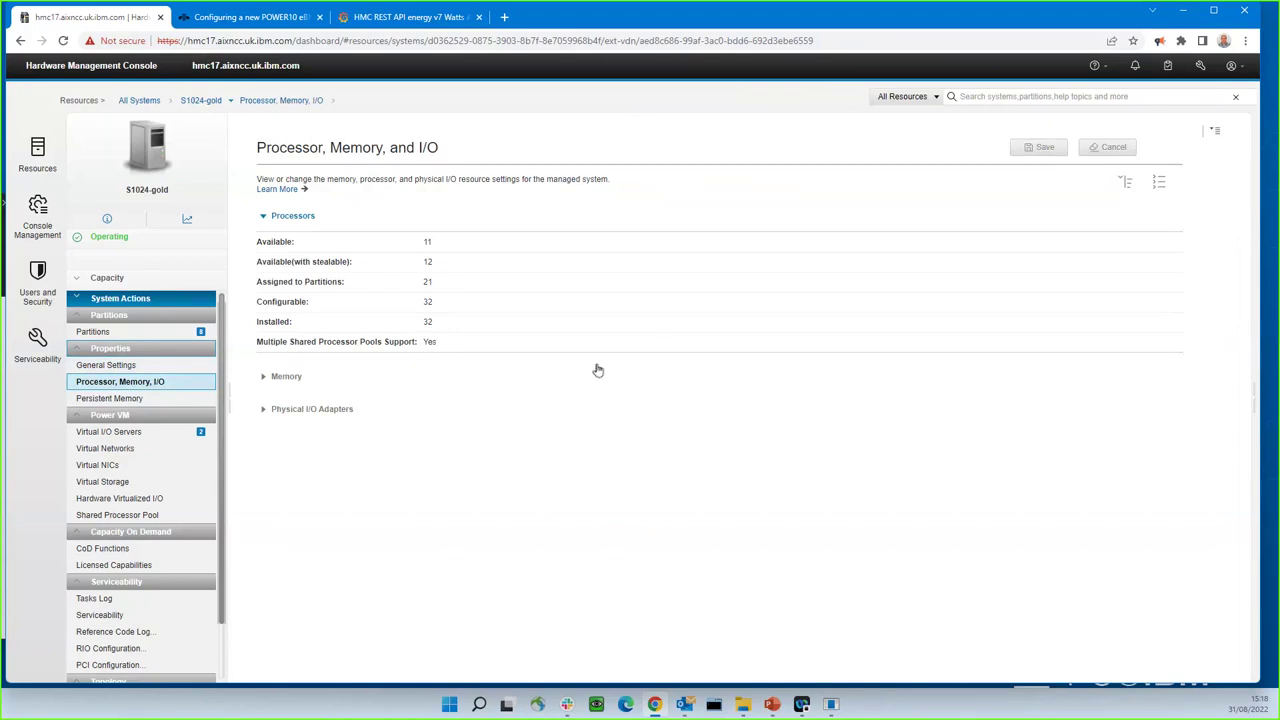
click(77, 299)
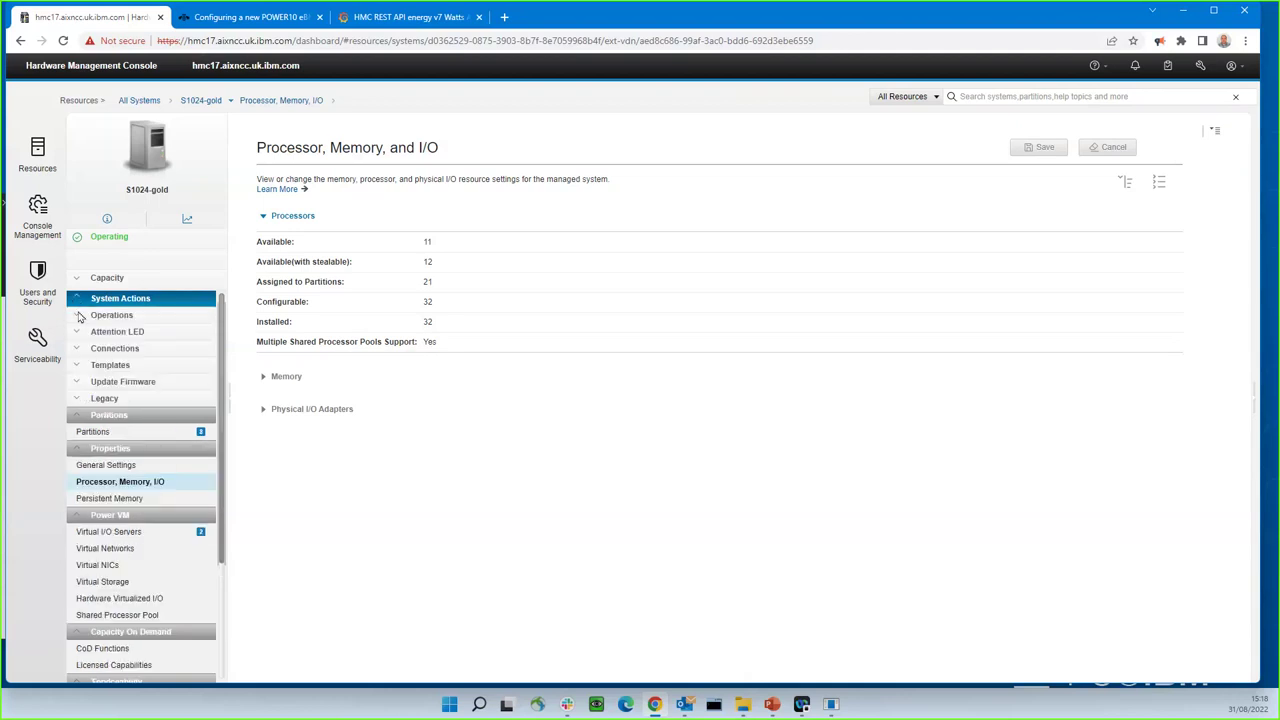
click(80, 316)
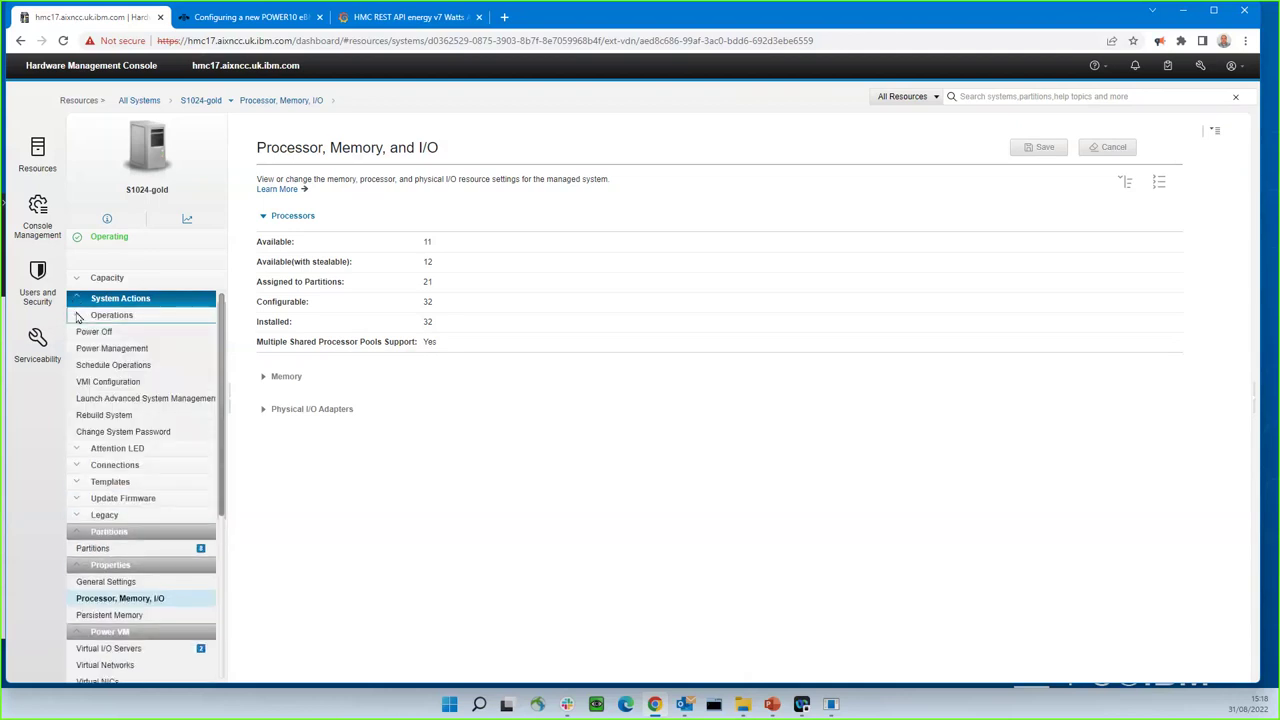
click(138, 400)
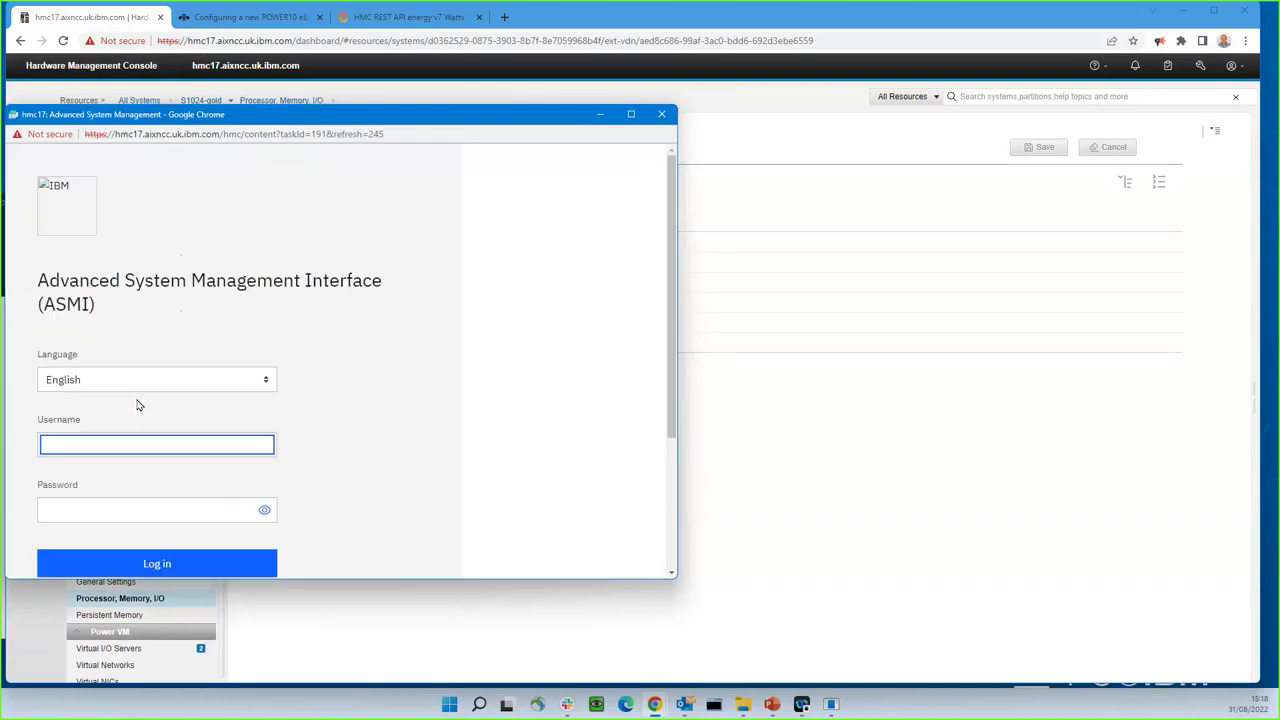
Step: Log in to the Advanced System Management Interface with the username and account password
scroll(160, 320, down, 2)
scroll(148, 298, up, 2)
scroll(184, 324, down, 2)
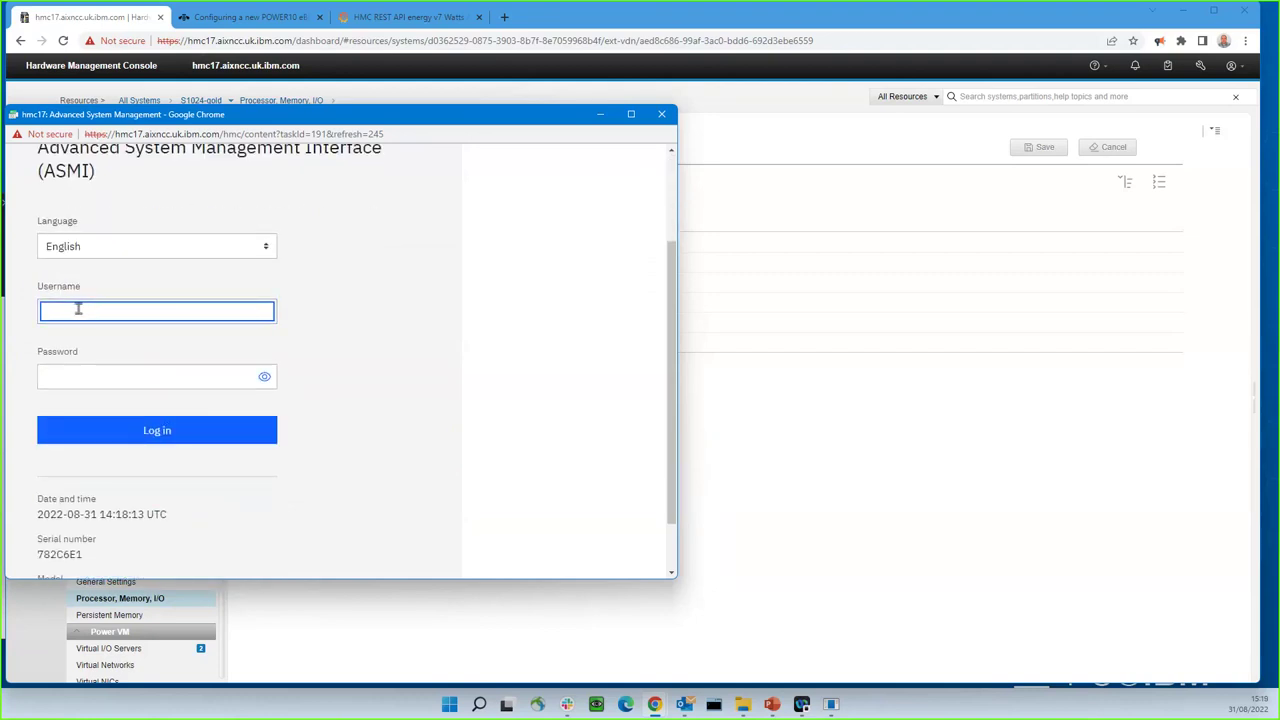
text(nag)
key(Tab)
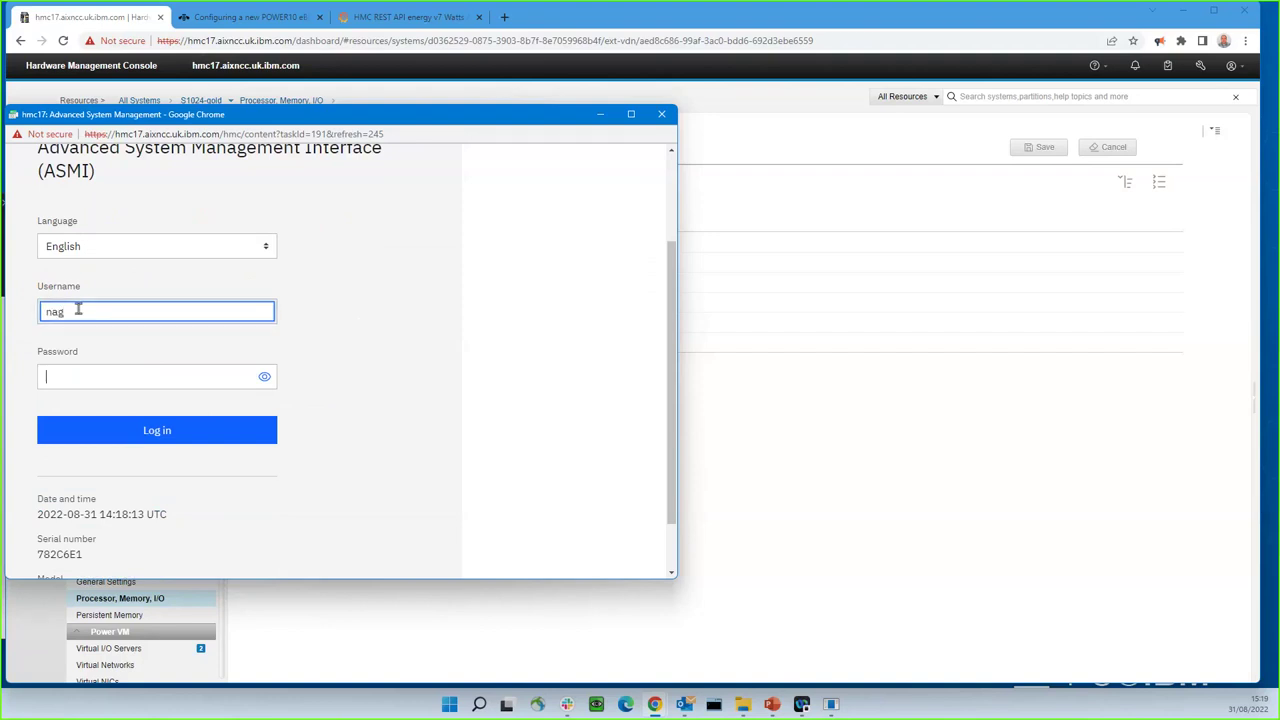
text(***)
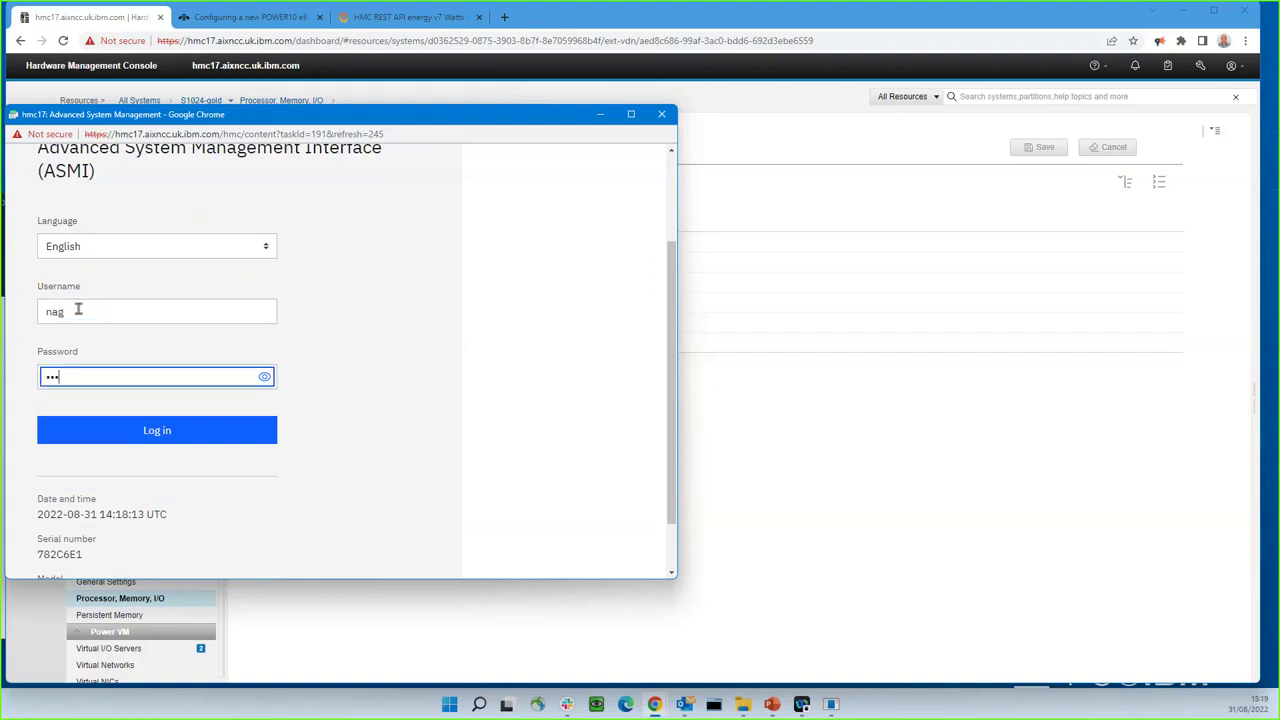
key(BackSpace)
key(BackSpace)
key(BackSpace)
text(*********)
click(184, 432)
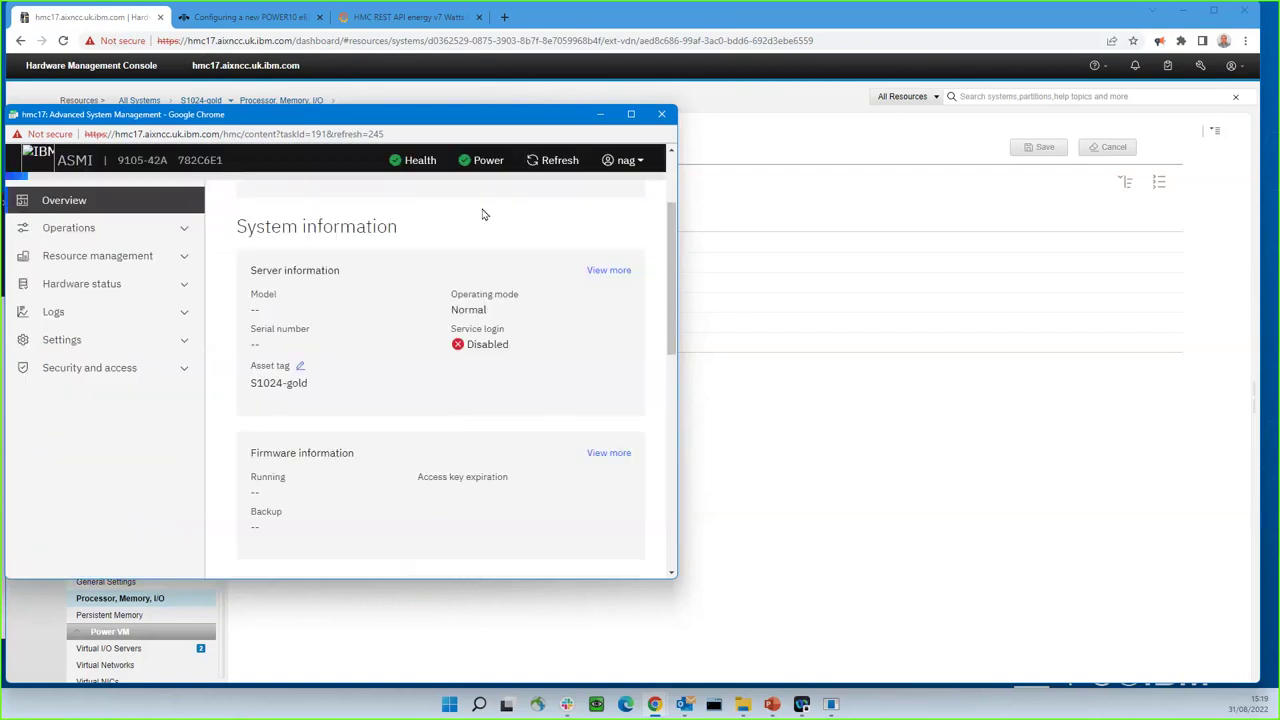
Step: Move and enlarge the ASMI window and review the system, power and status information on the Overview page
drag(466, 126, 526, 57)
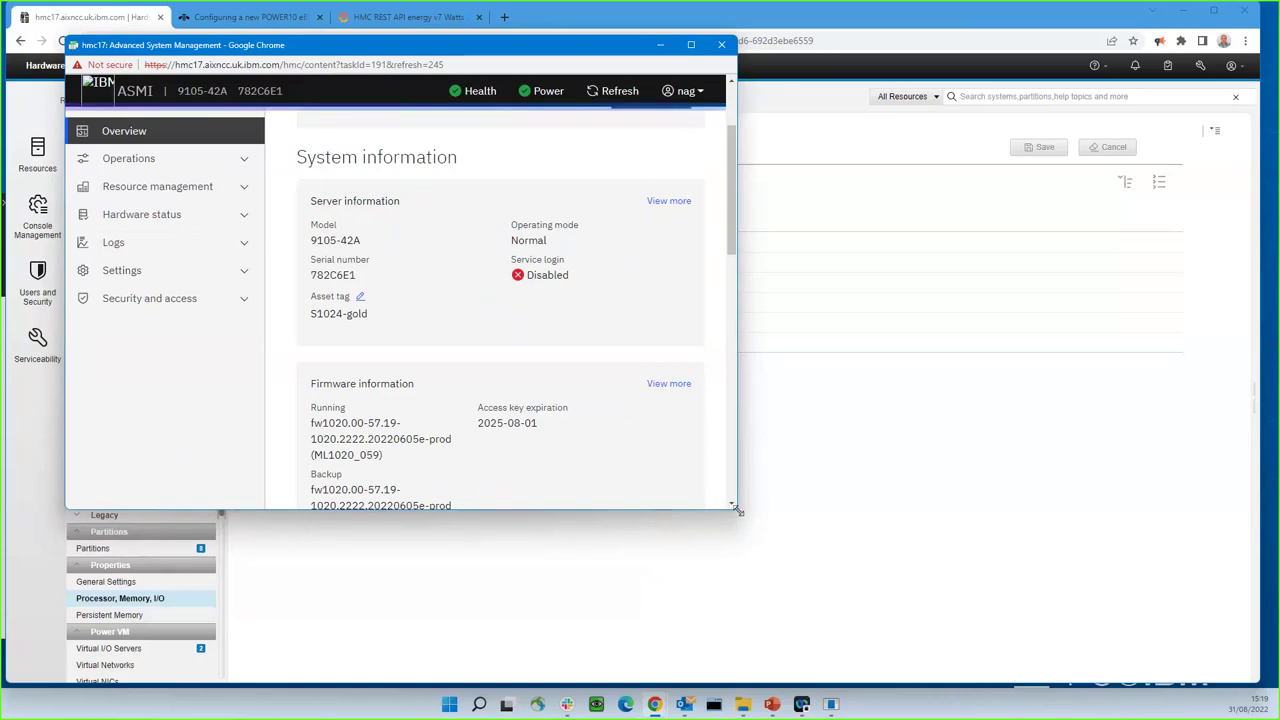
drag(737, 510, 1091, 610)
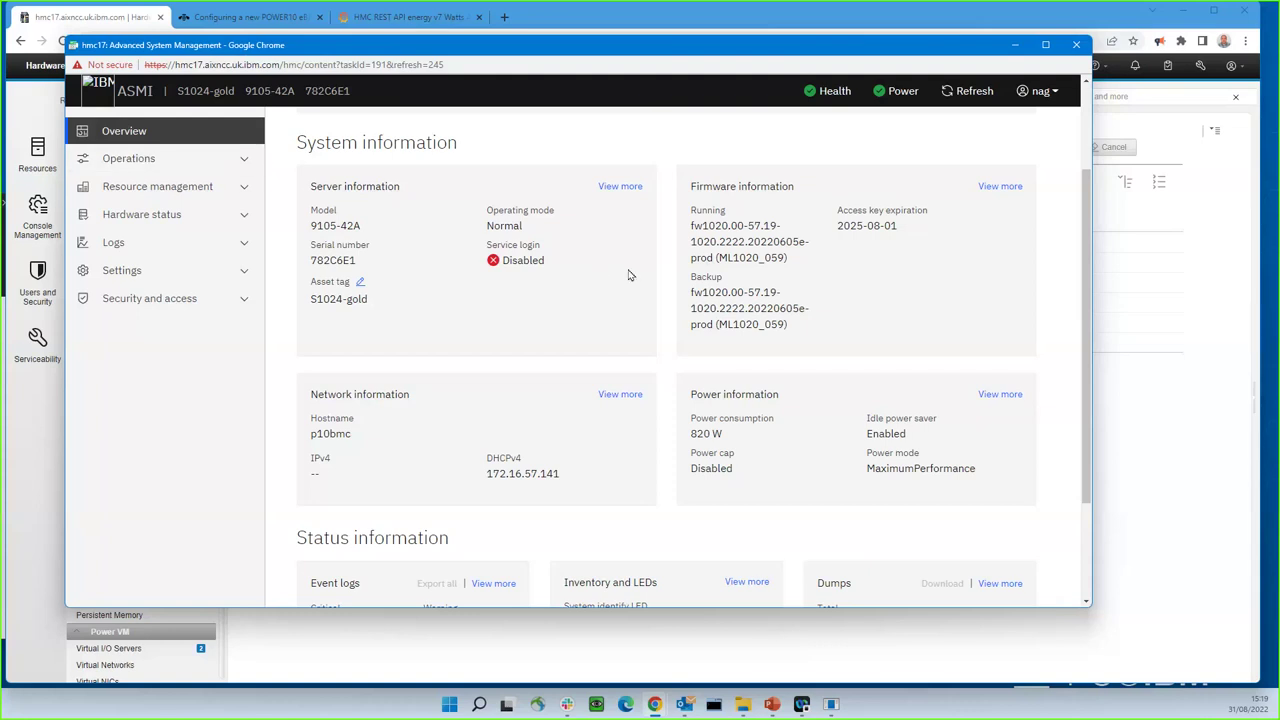
drag(486, 244, 545, 248)
drag(691, 433, 738, 441)
scroll(590, 378, down, 3)
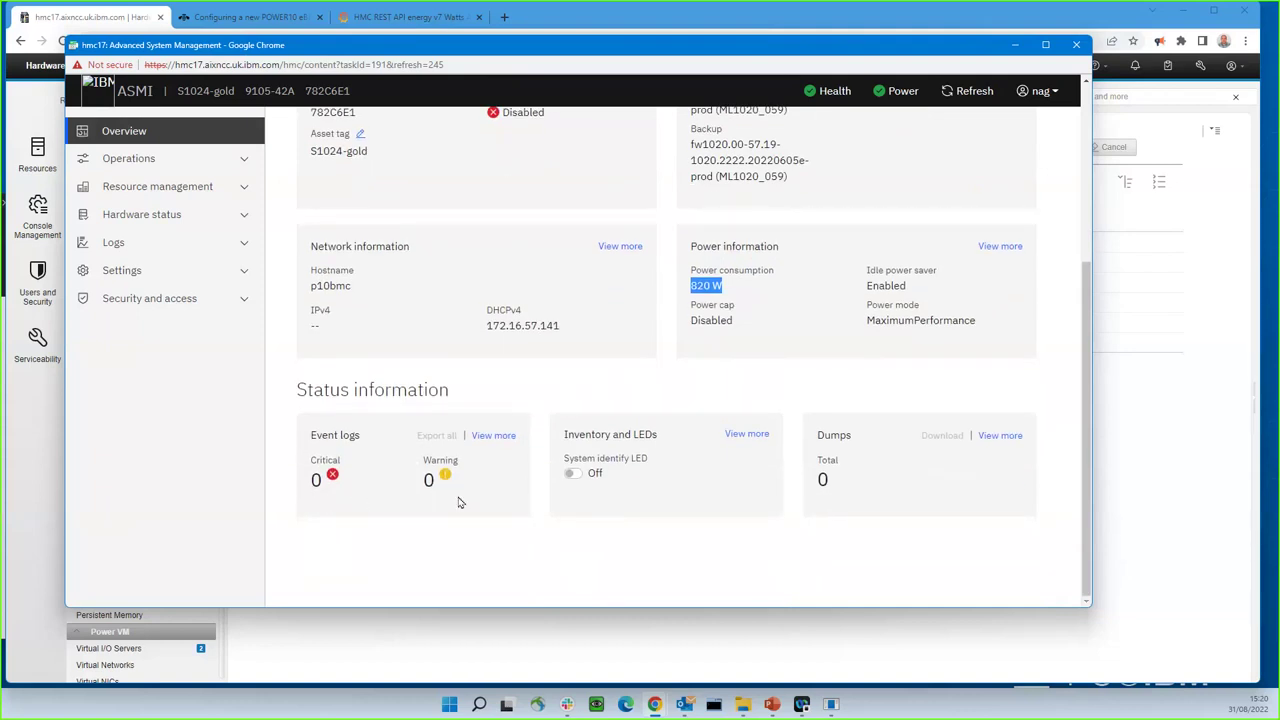
scroll(450, 498, up, 5)
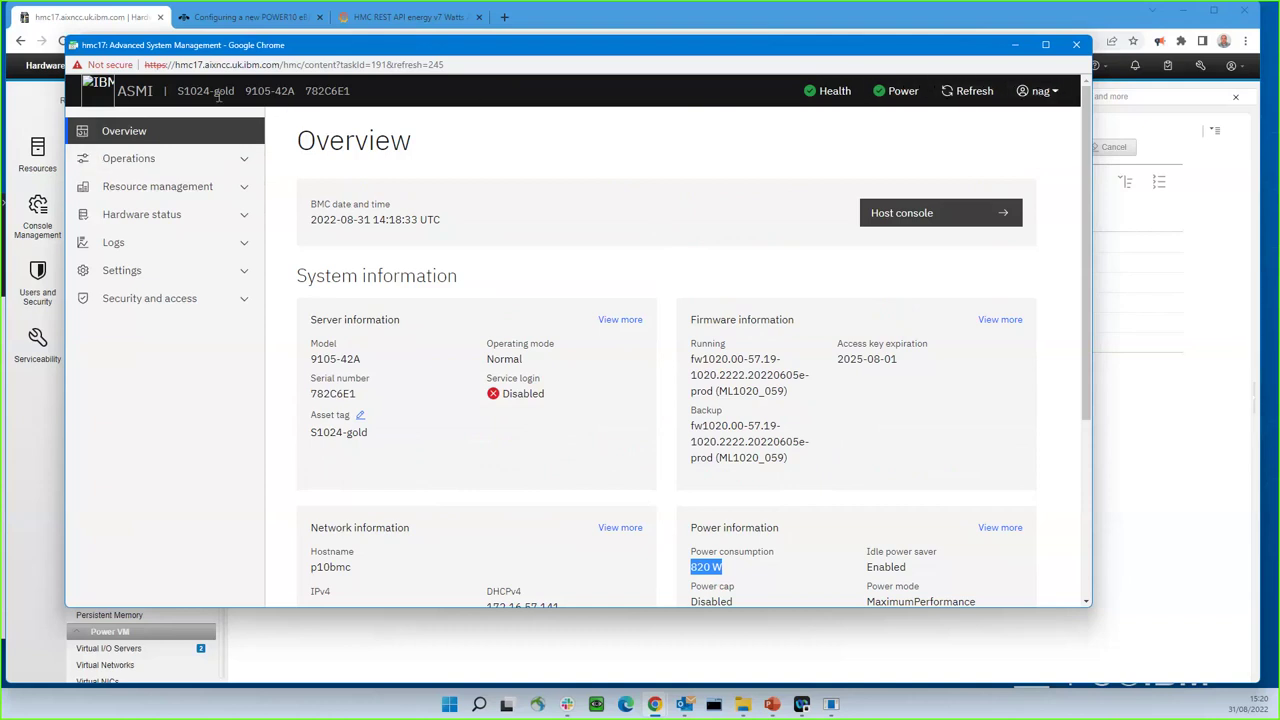
Step: Open Server power operations and review the reboot and shutdown options, operating mode, power policy and boot settings
click(85, 159)
click(163, 189)
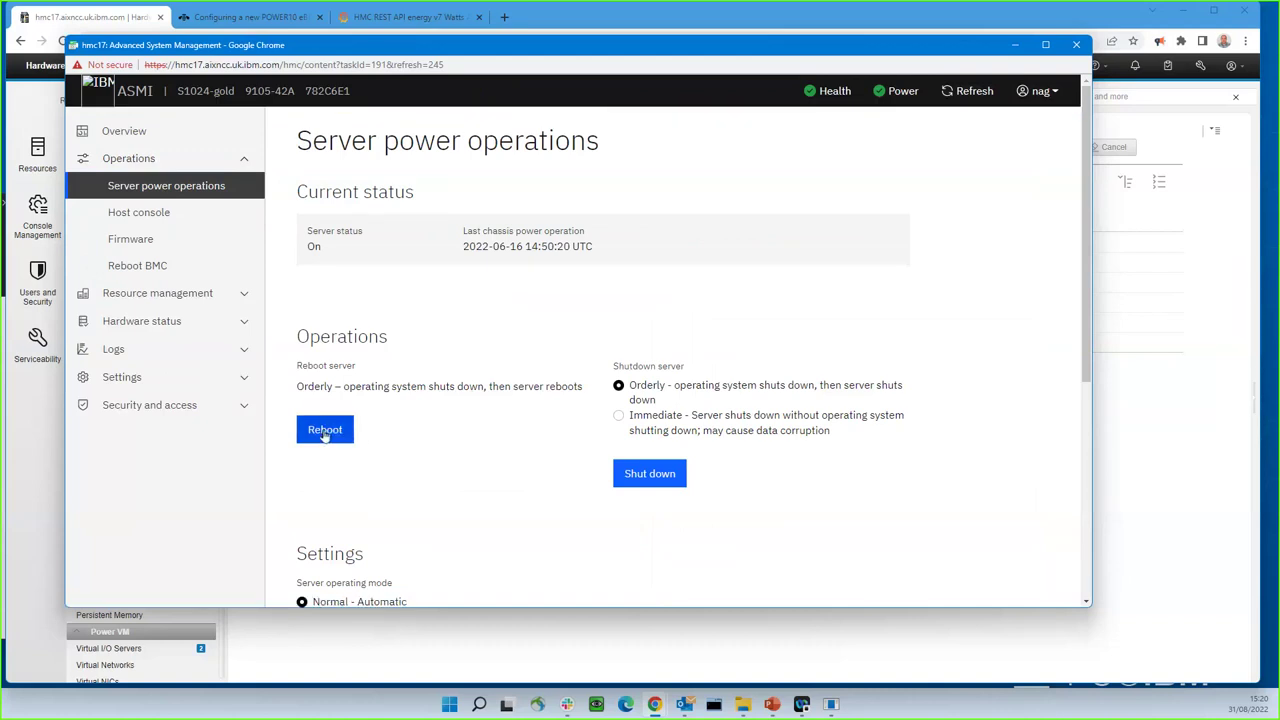
scroll(529, 466, down, 2)
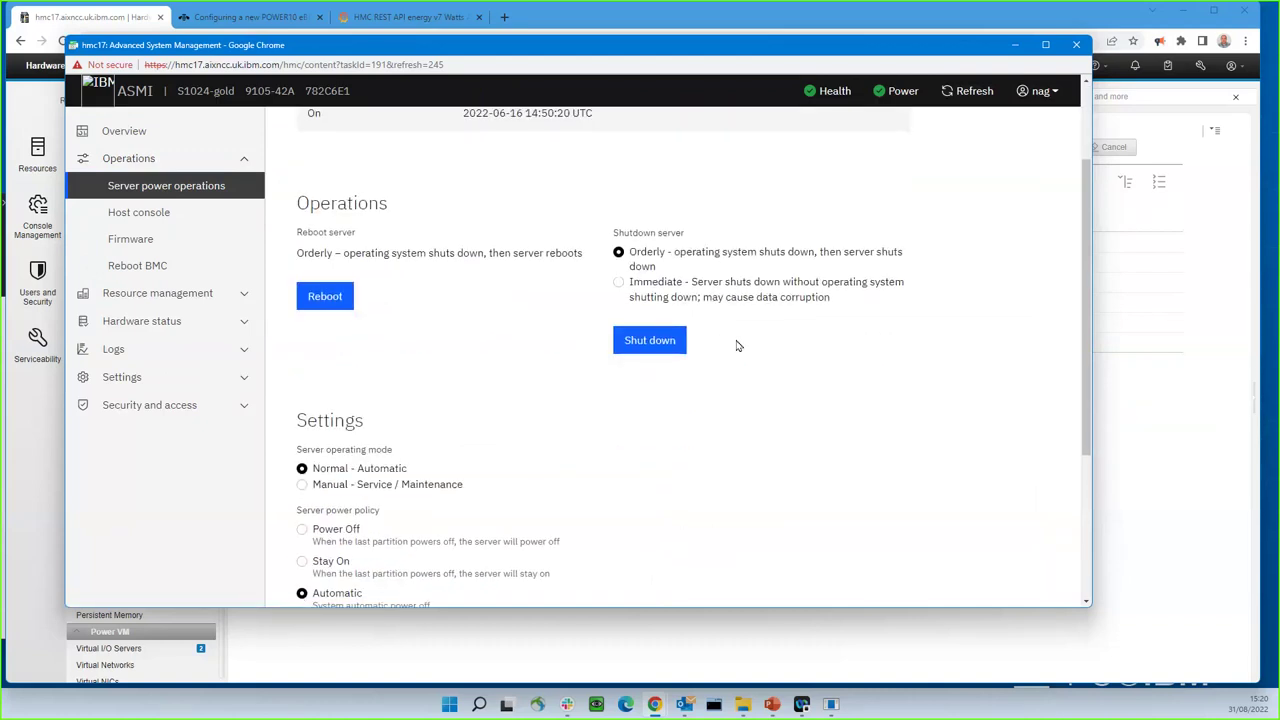
scroll(486, 383, down, 3)
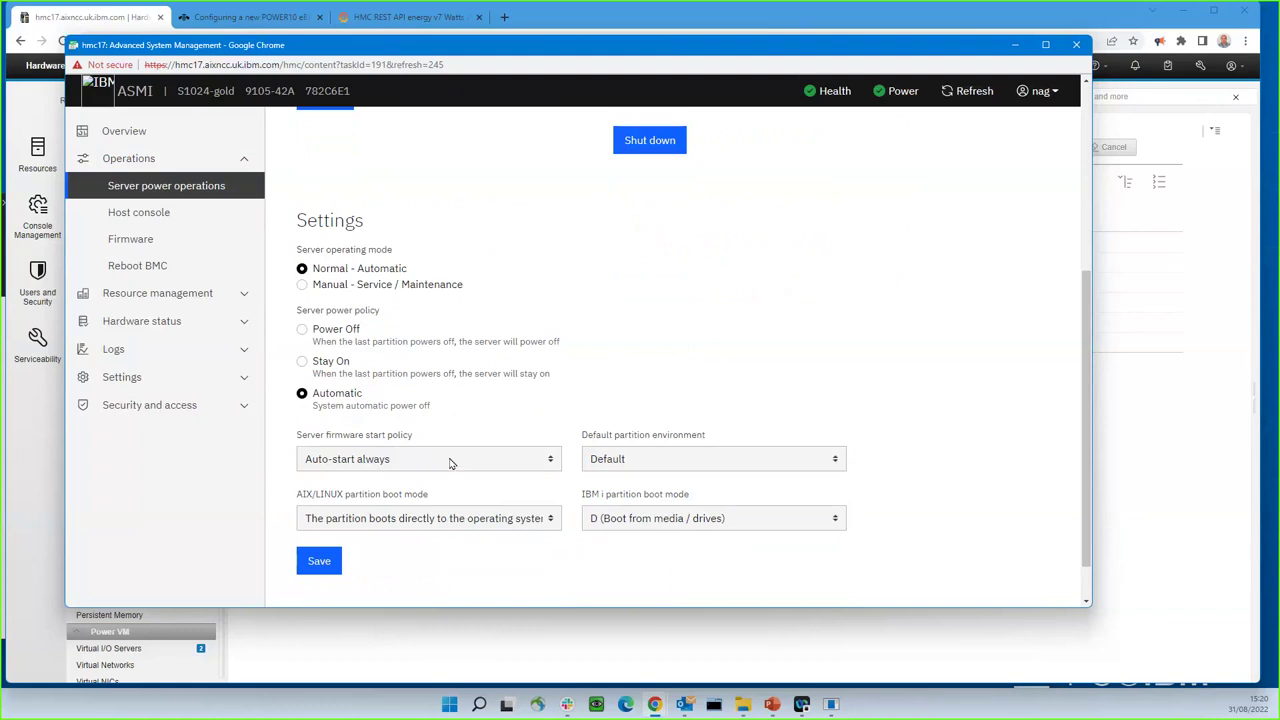
Step: View the Host console, the running and backup images with the update options under Firmware, and the Reboot BMC page
click(146, 214)
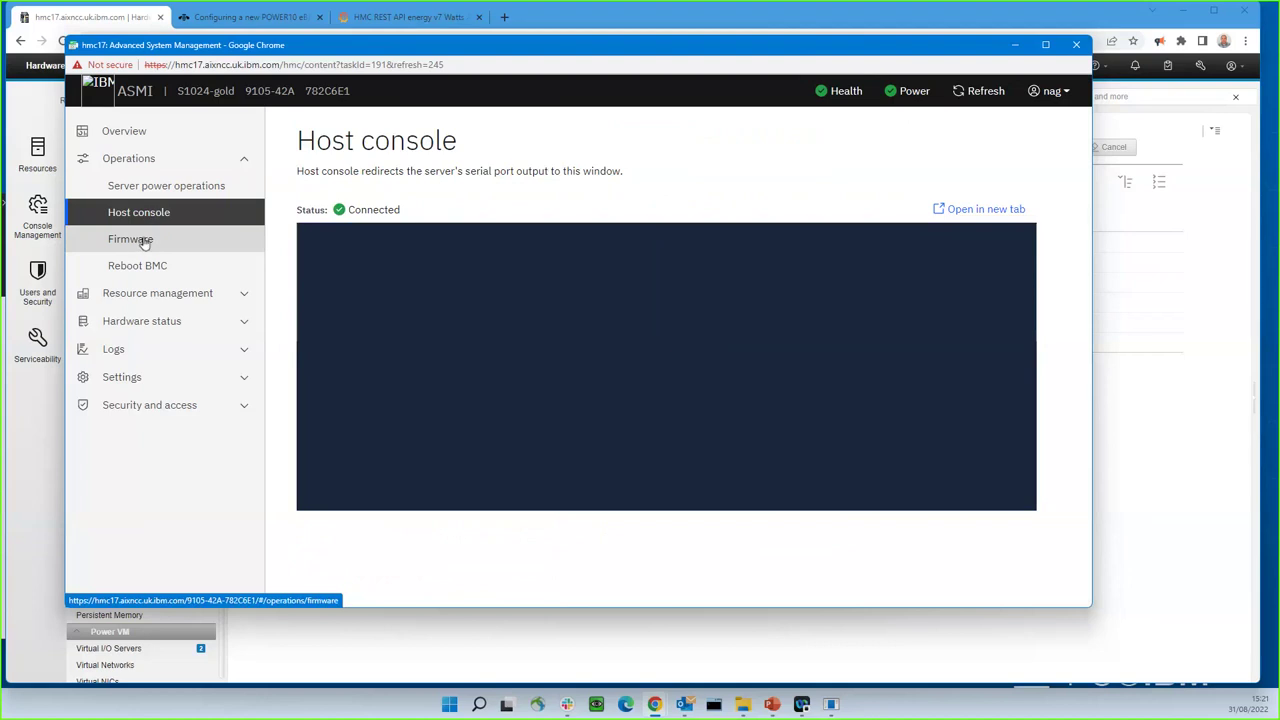
click(145, 243)
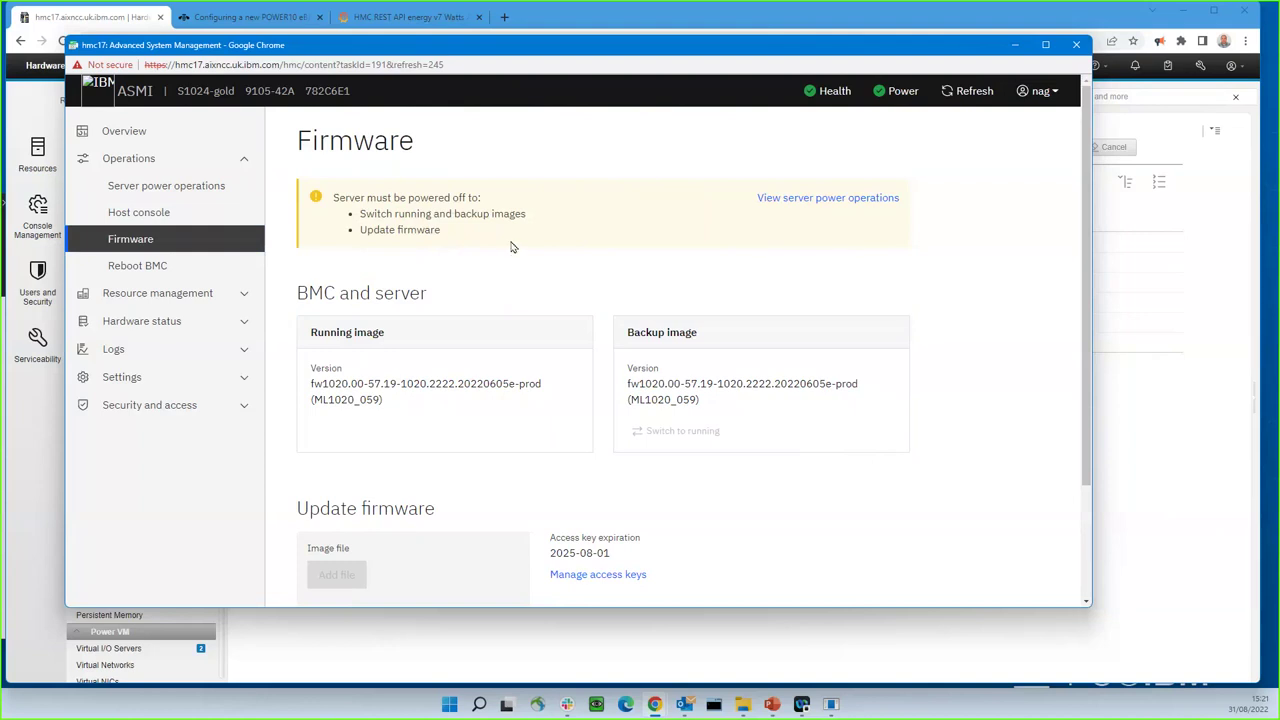
scroll(513, 248, down, 1)
scroll(513, 248, down, 2)
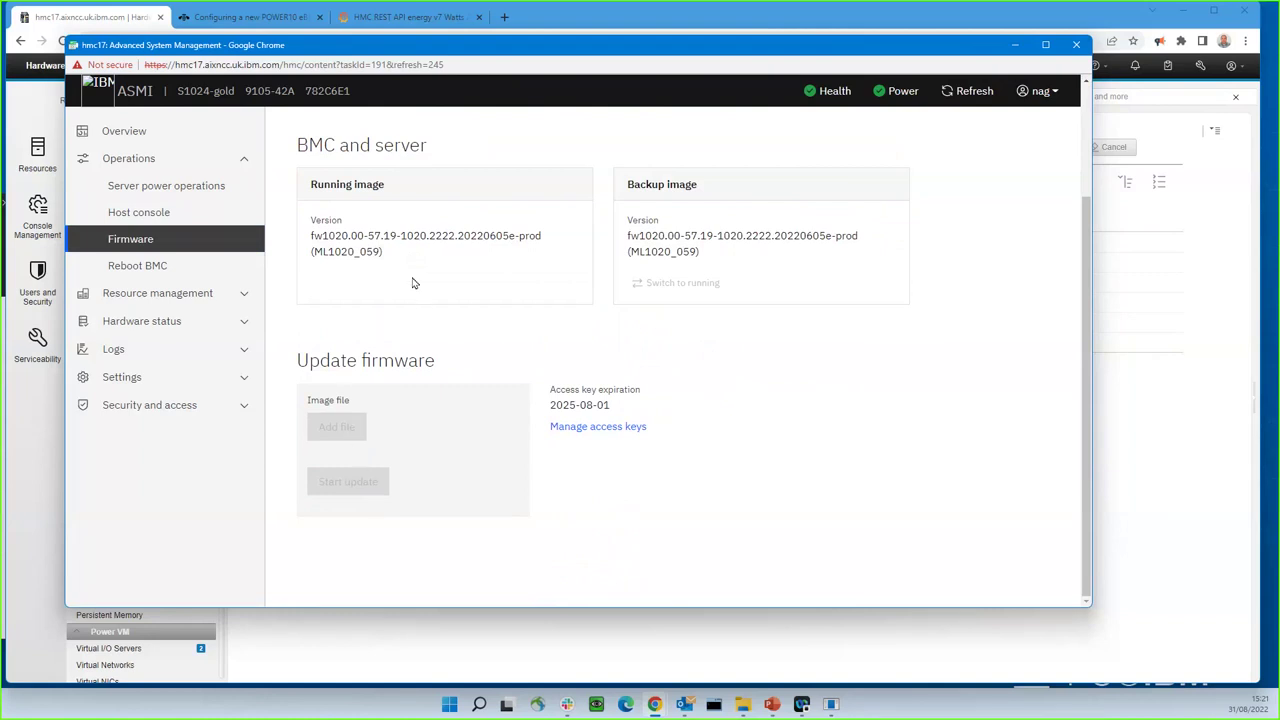
click(138, 268)
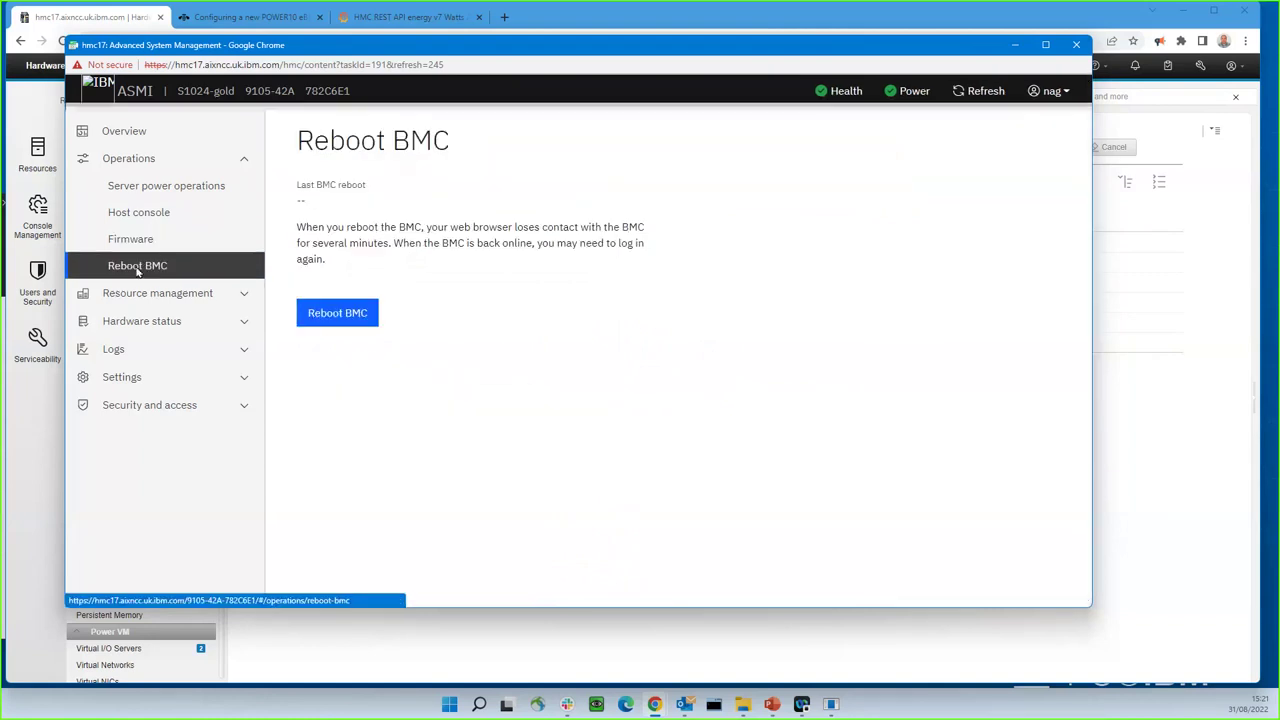
Step: Open the Memory page of Resource management and review block size, memory page setup, I/O adapter enlarged capacity and active memory mirroring
click(152, 295)
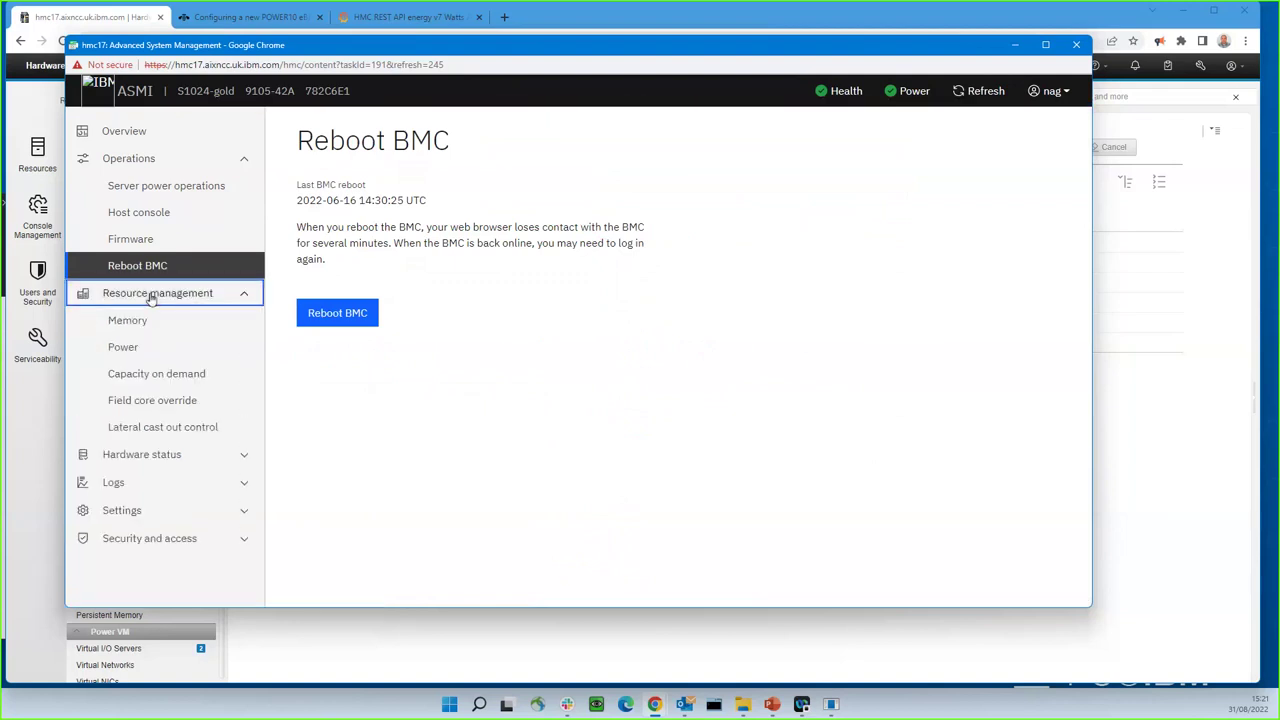
click(131, 322)
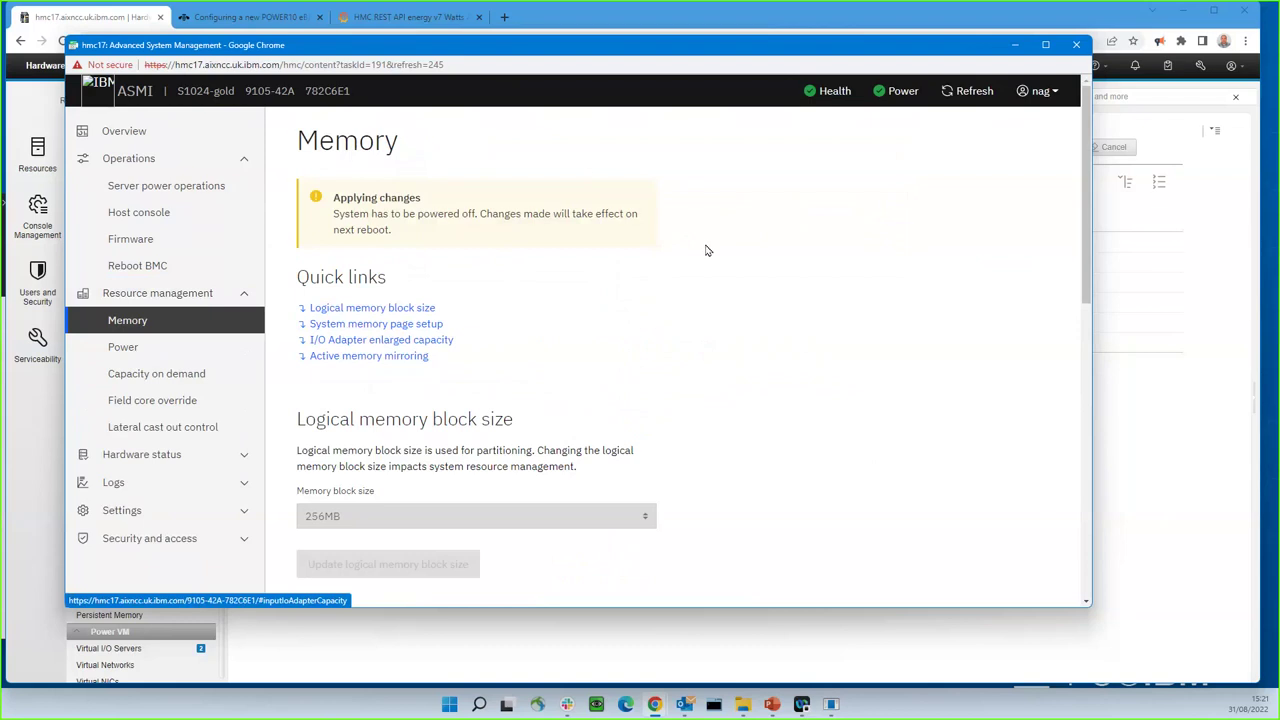
scroll(705, 250, down, 3)
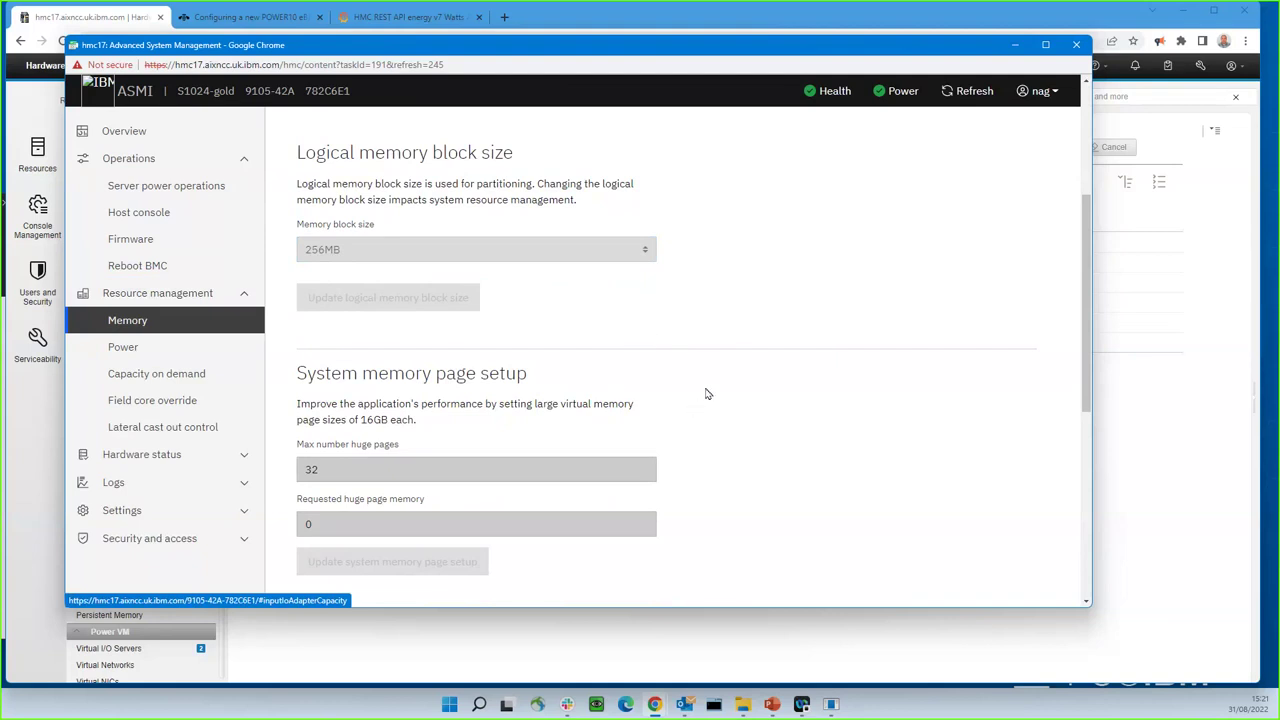
scroll(706, 393, down, 5)
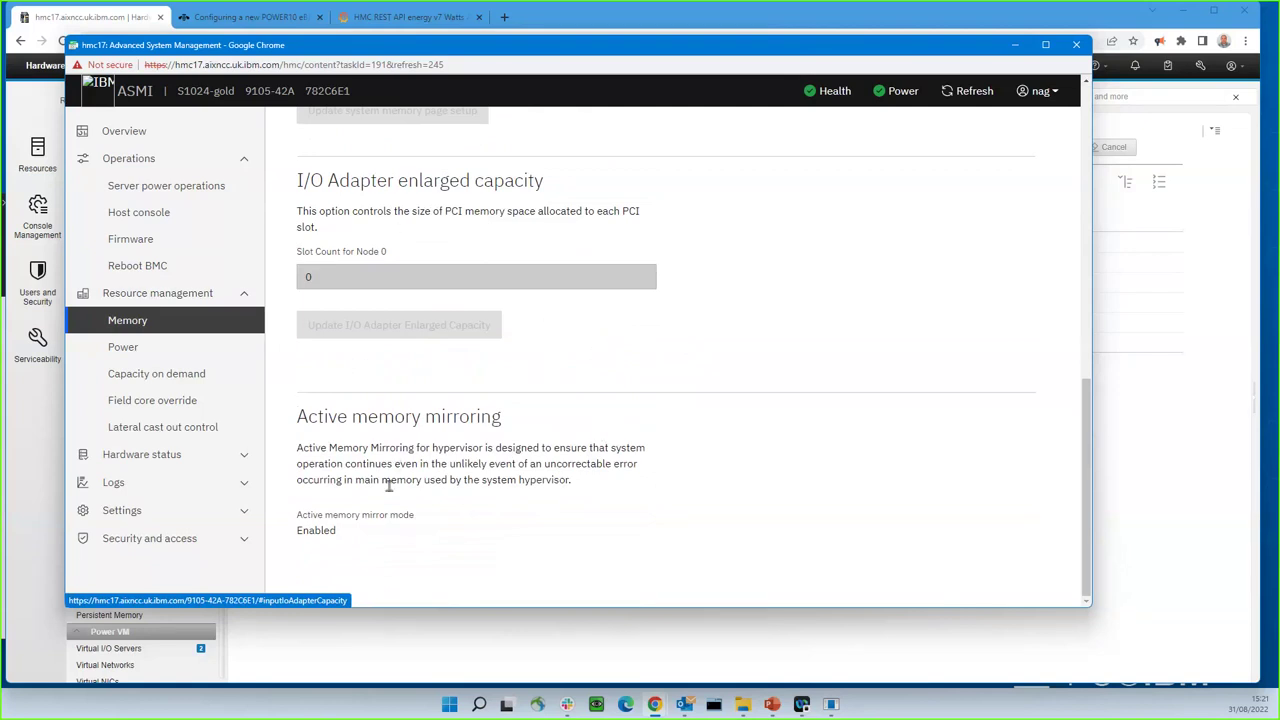
Step: Open the Power page of Resource management and review the power cap, power and performance mode, and idle power saver settings
click(120, 347)
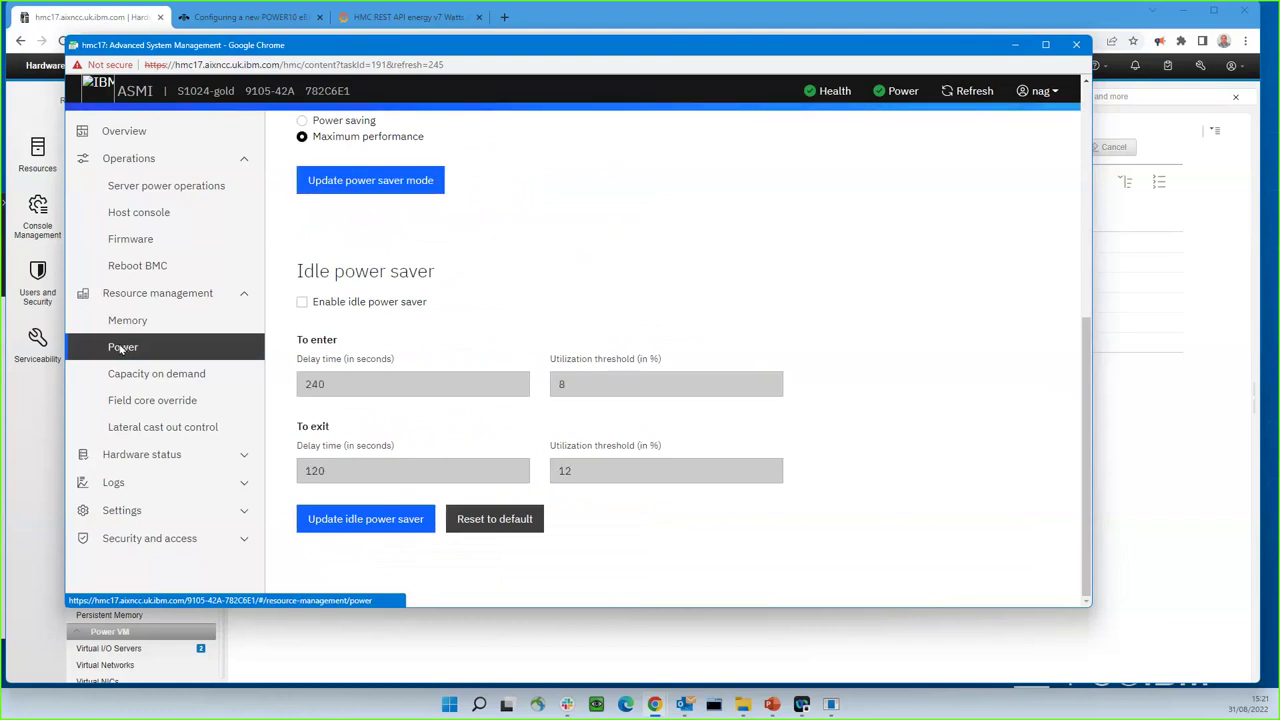
scroll(520, 300, up, 3)
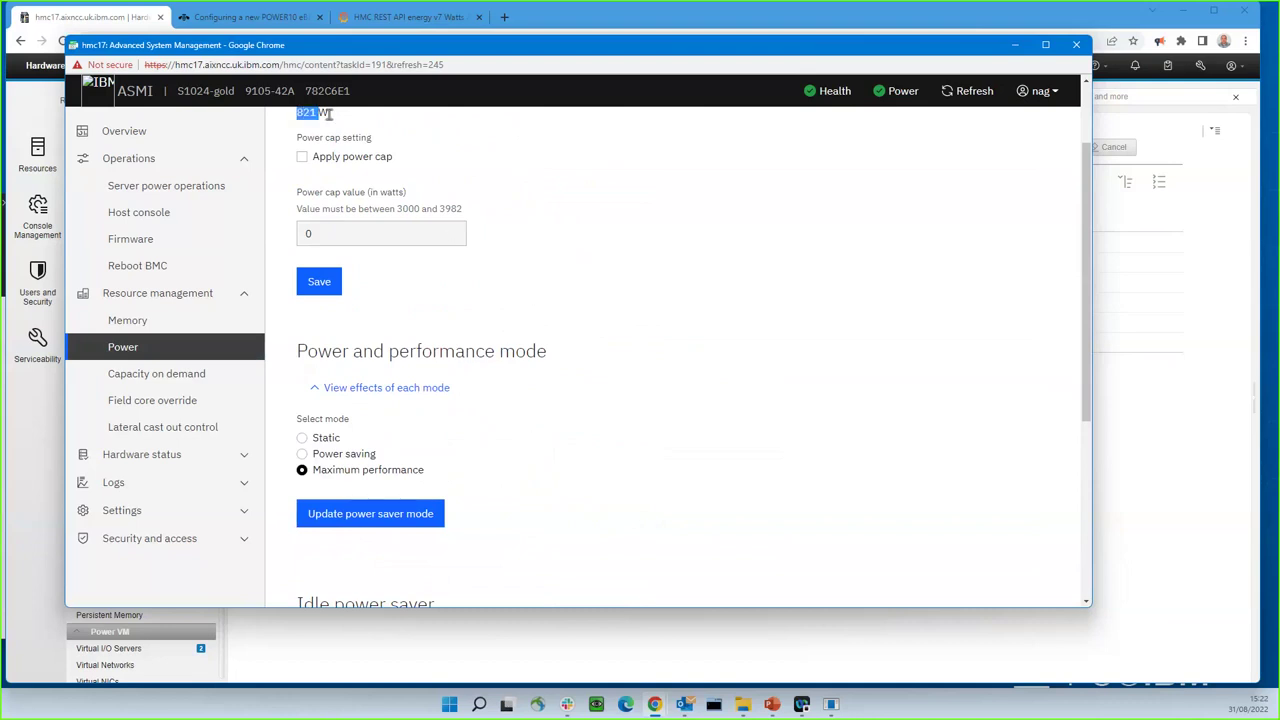
scroll(610, 332, down, 1)
scroll(612, 332, down, 2)
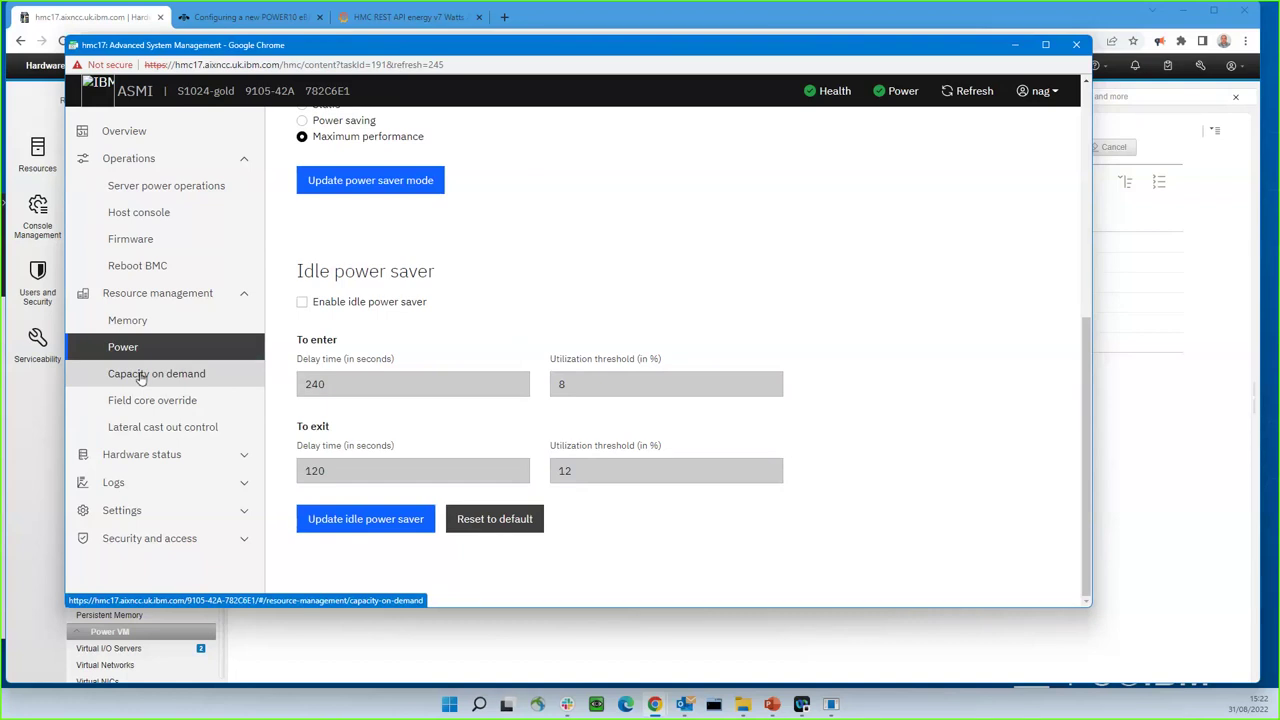
Step: Open the Capacity on demand page and review its system, processor and memory information and the VET Capabilities table
click(141, 376)
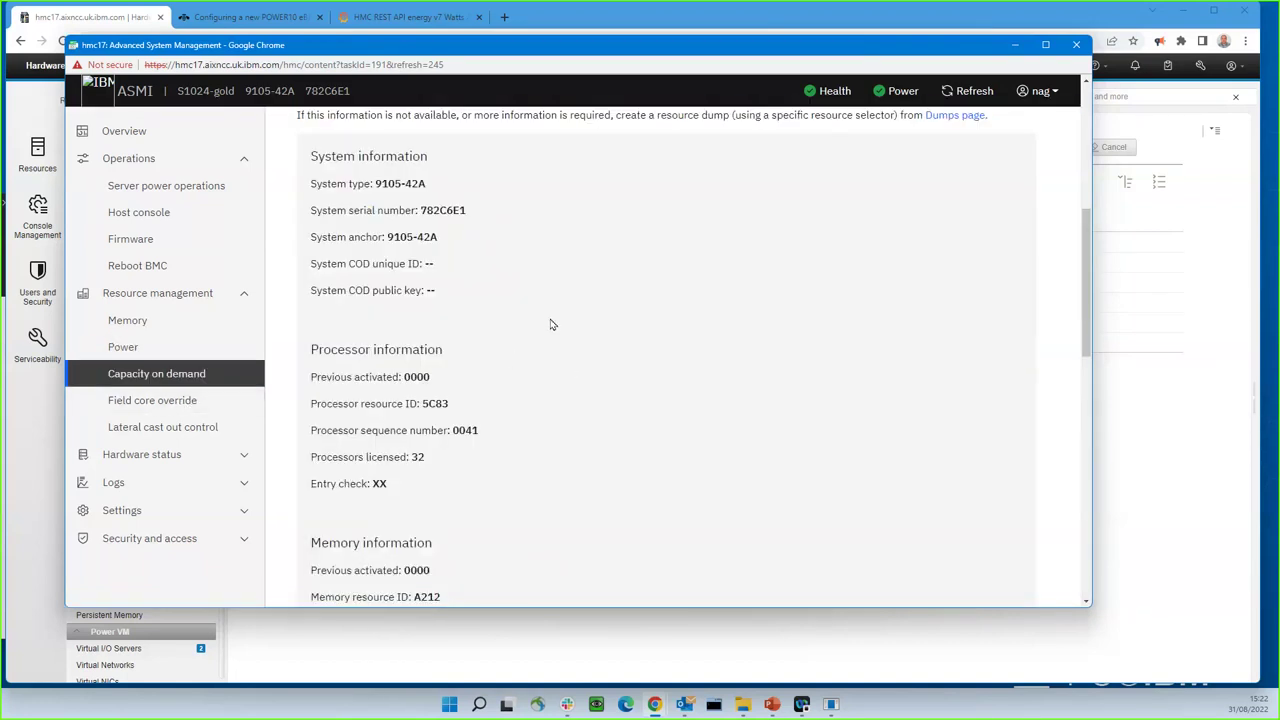
scroll(591, 343, down, 5)
scroll(591, 347, down, 2)
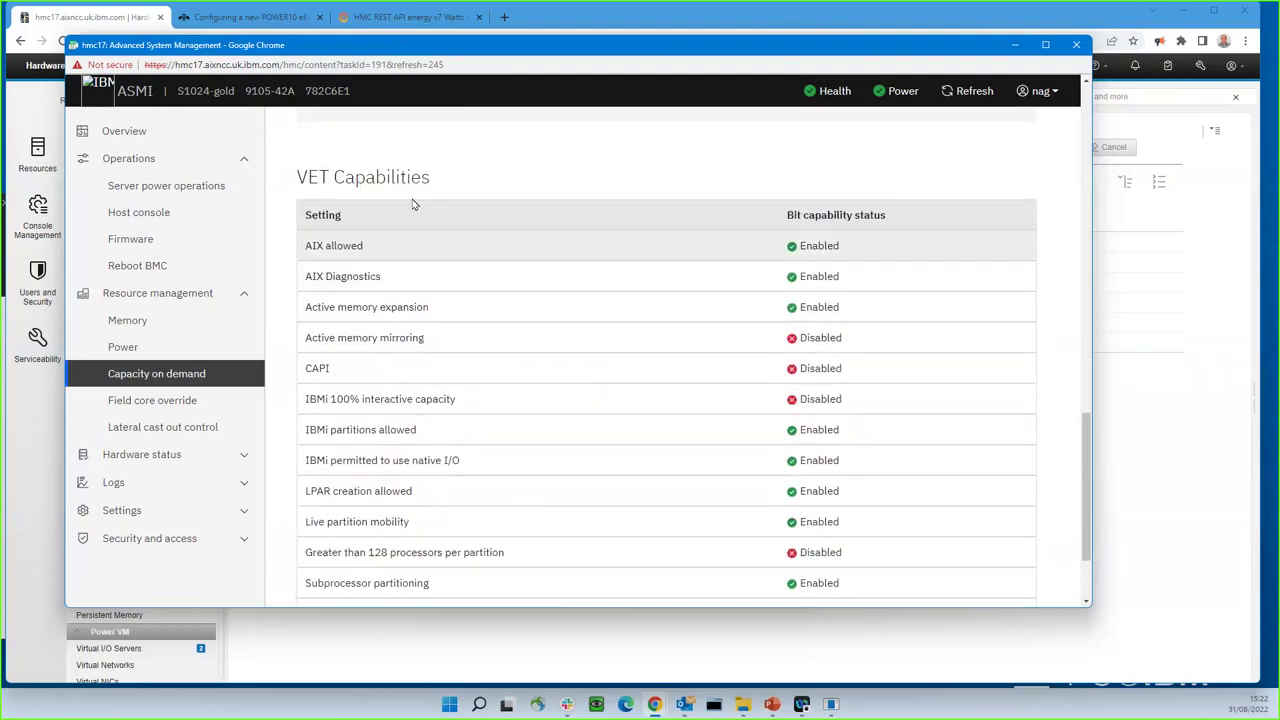
Step: Read the rest of the VET Capabilities table and review the Field core override and Lateral cast out control pages
scroll(541, 347, down, 2)
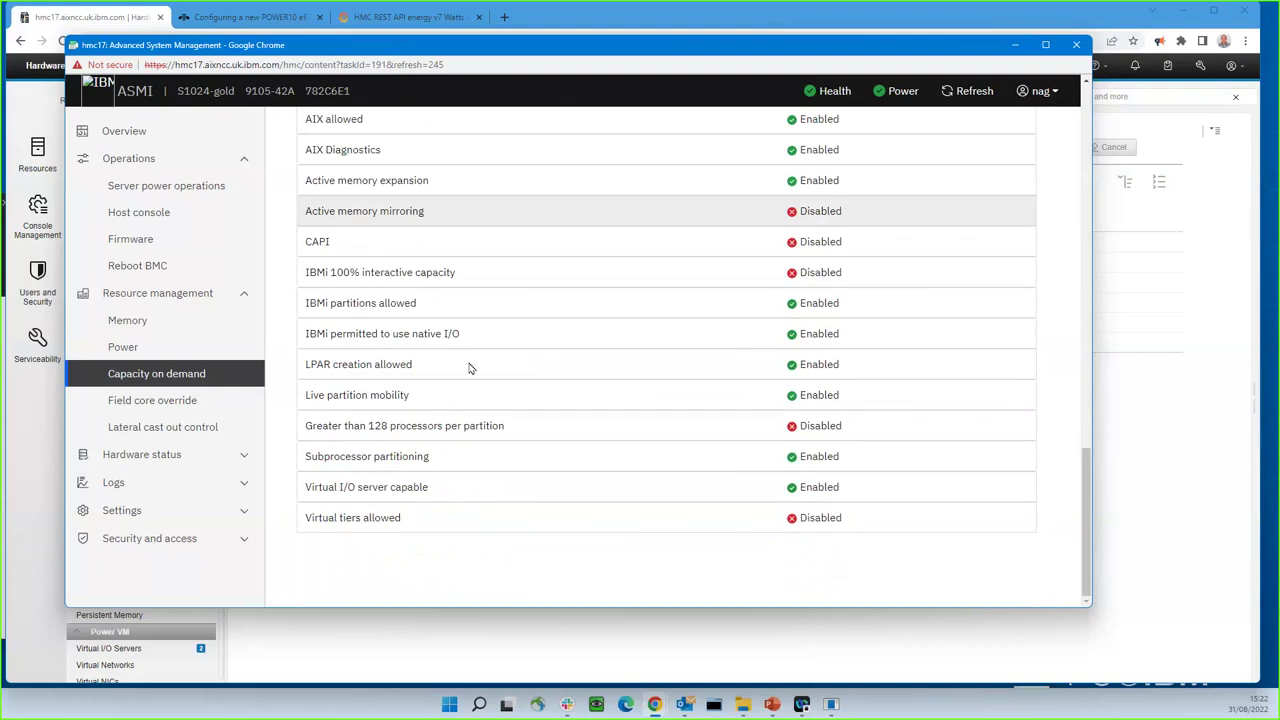
click(172, 402)
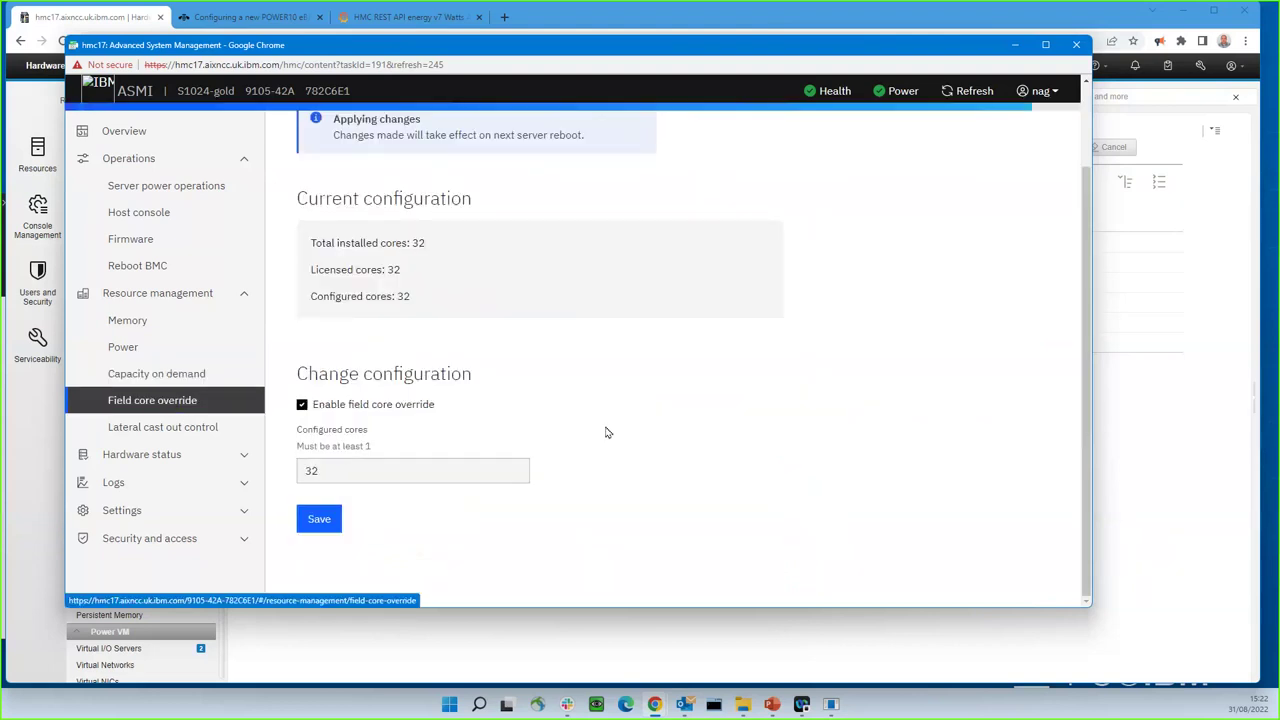
scroll(760, 400, up, 1)
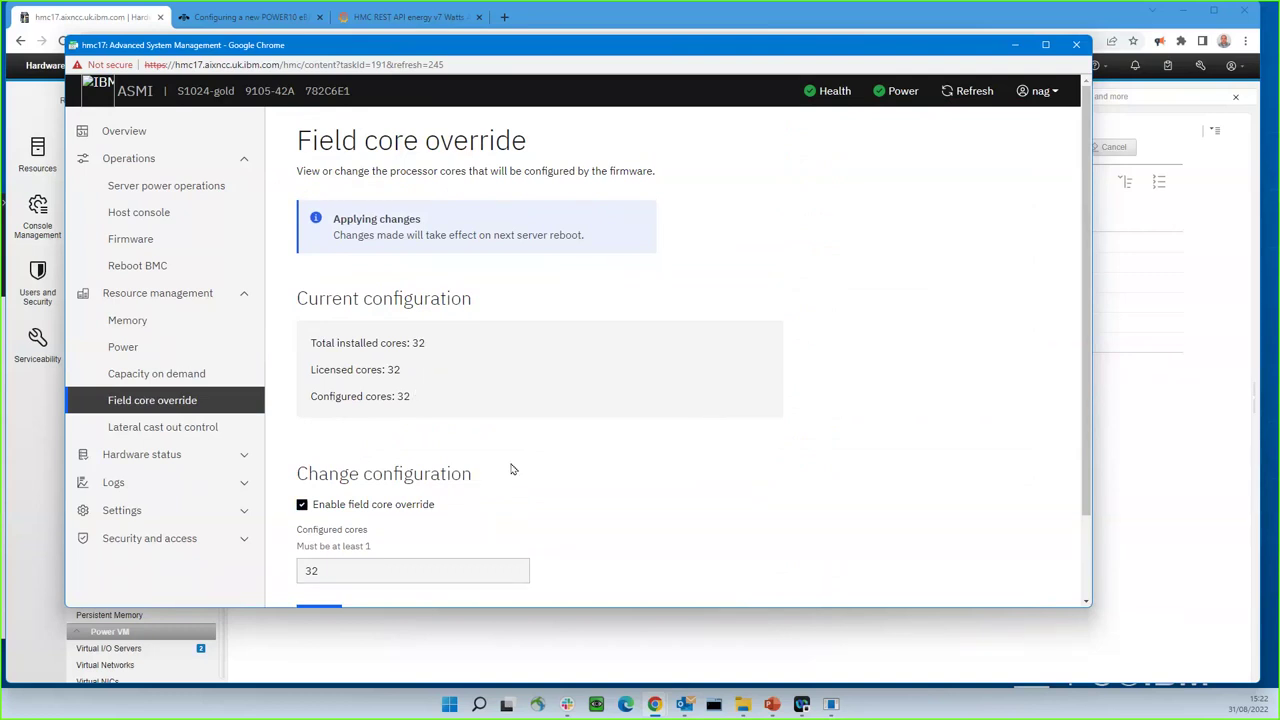
scroll(596, 460, down, 1)
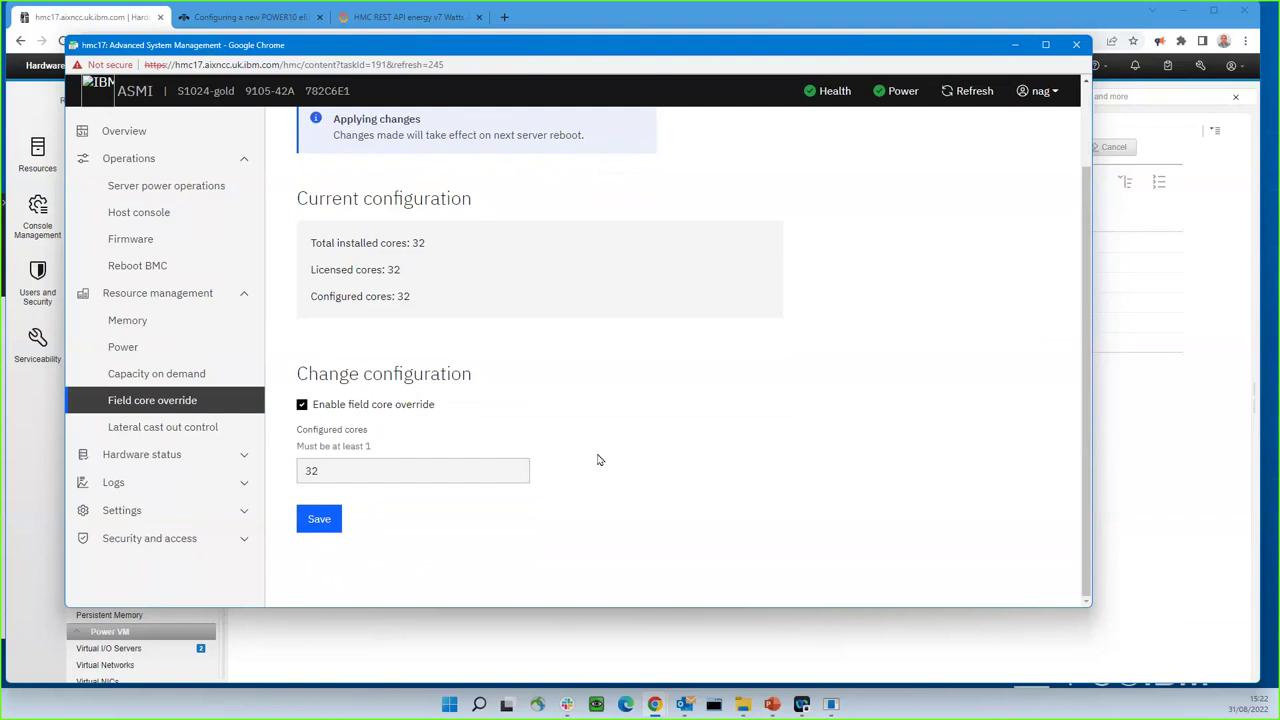
click(165, 429)
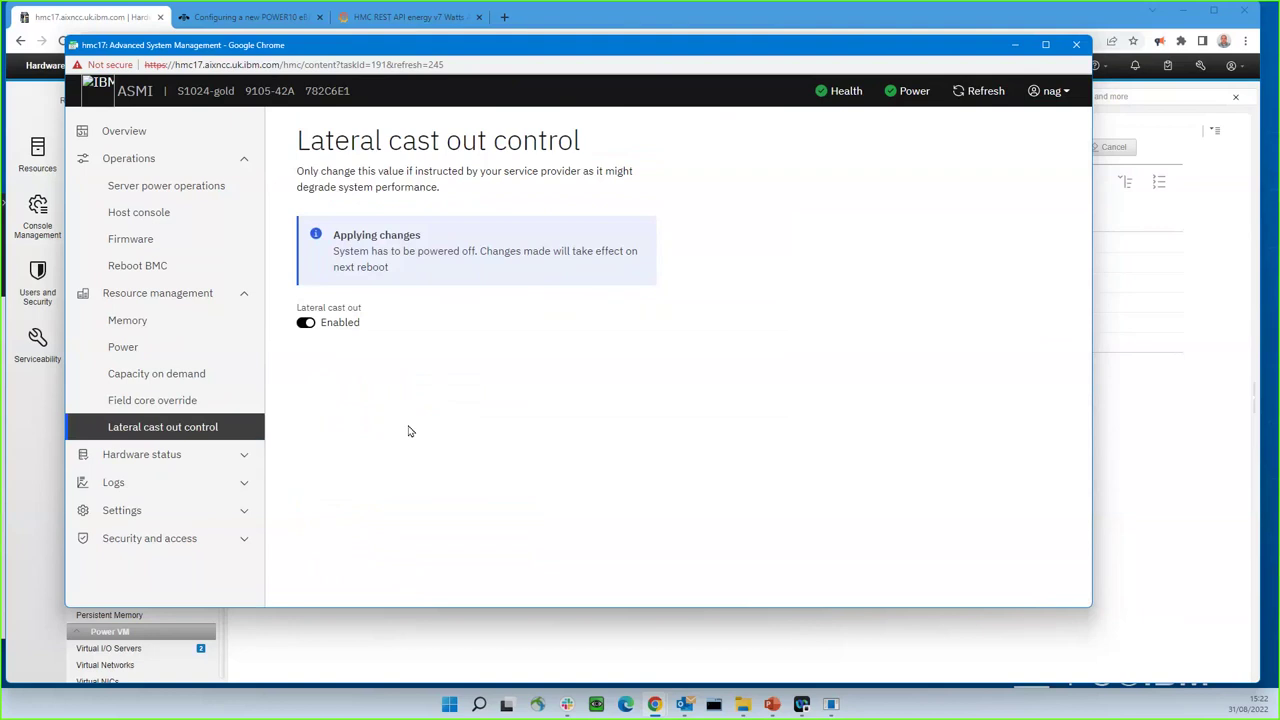
Step: Open the Inventory and LEDs page of Hardware status and review its components from the system indicators through DIMM slots and fans to assemblies
click(136, 454)
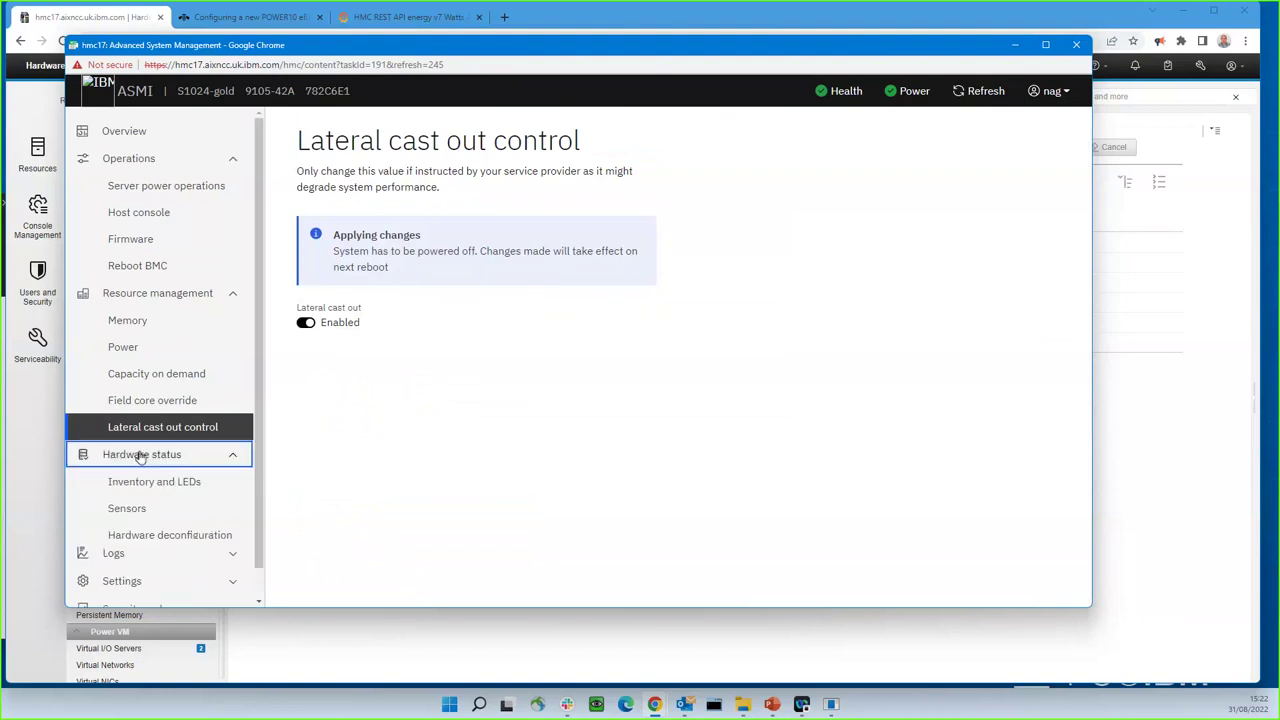
scroll(158, 405, down, 1)
click(140, 444)
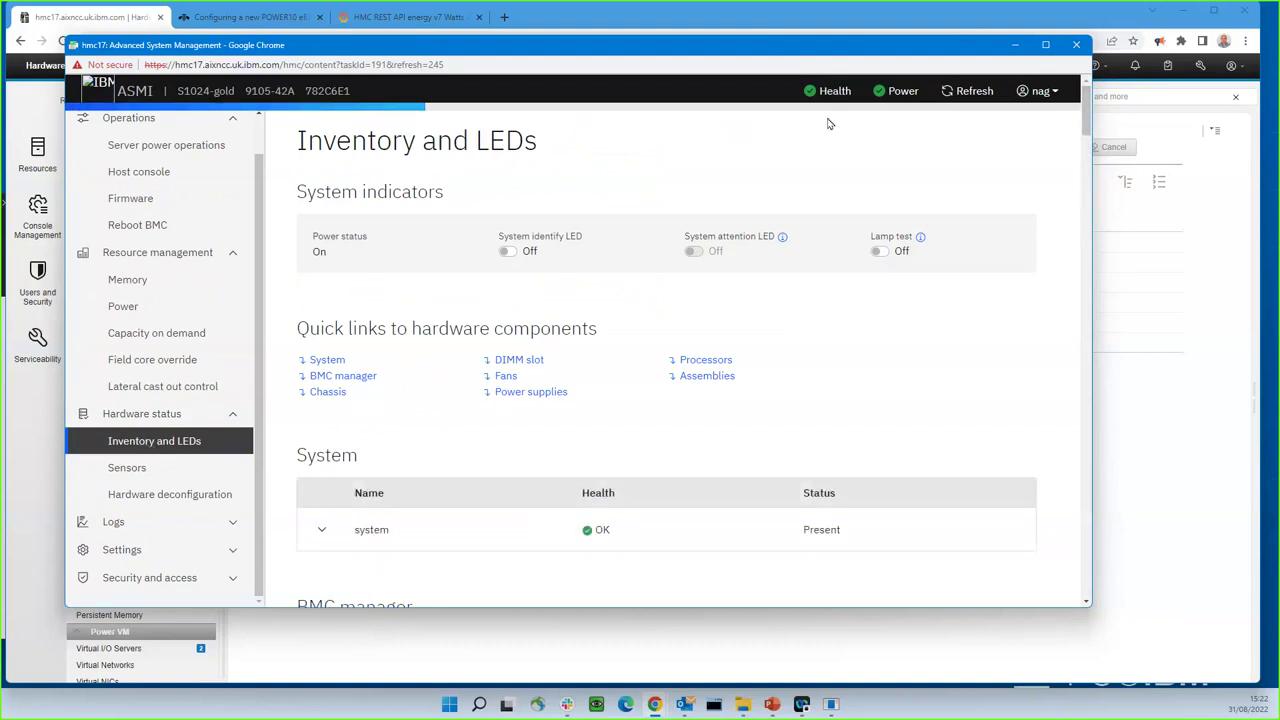
drag(1088, 118, 1080, 188)
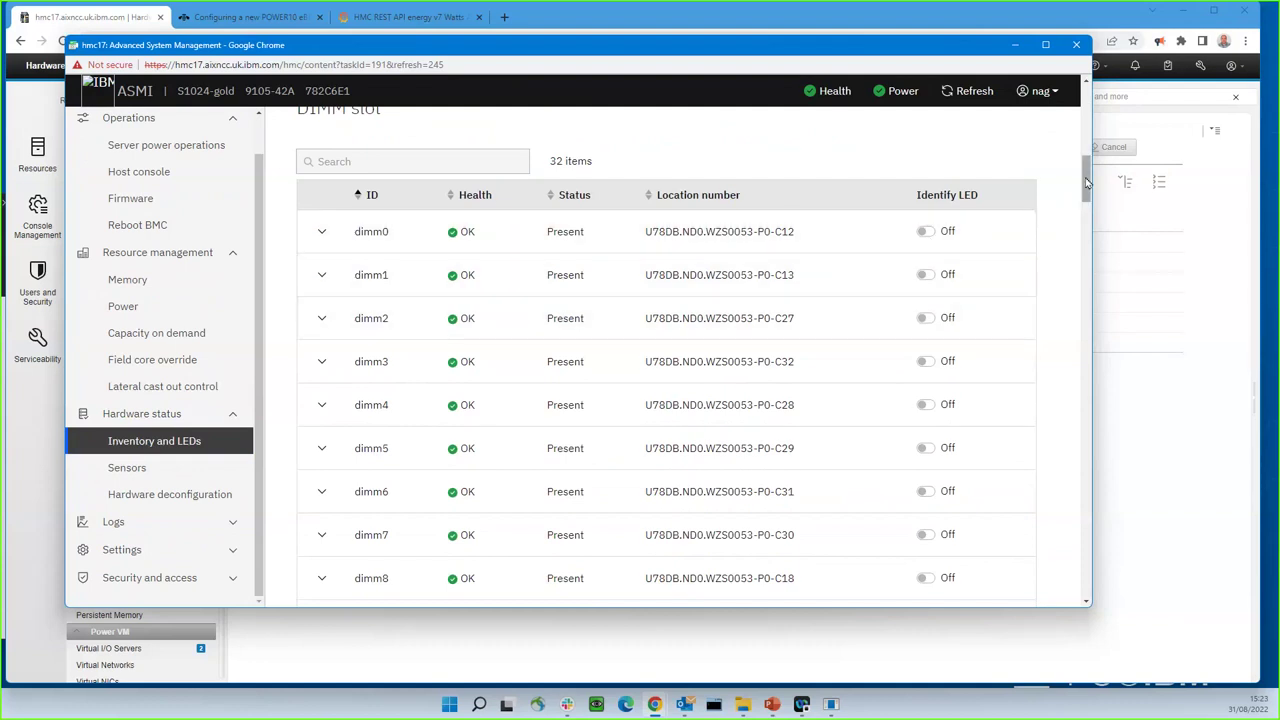
drag(1086, 183, 1081, 289)
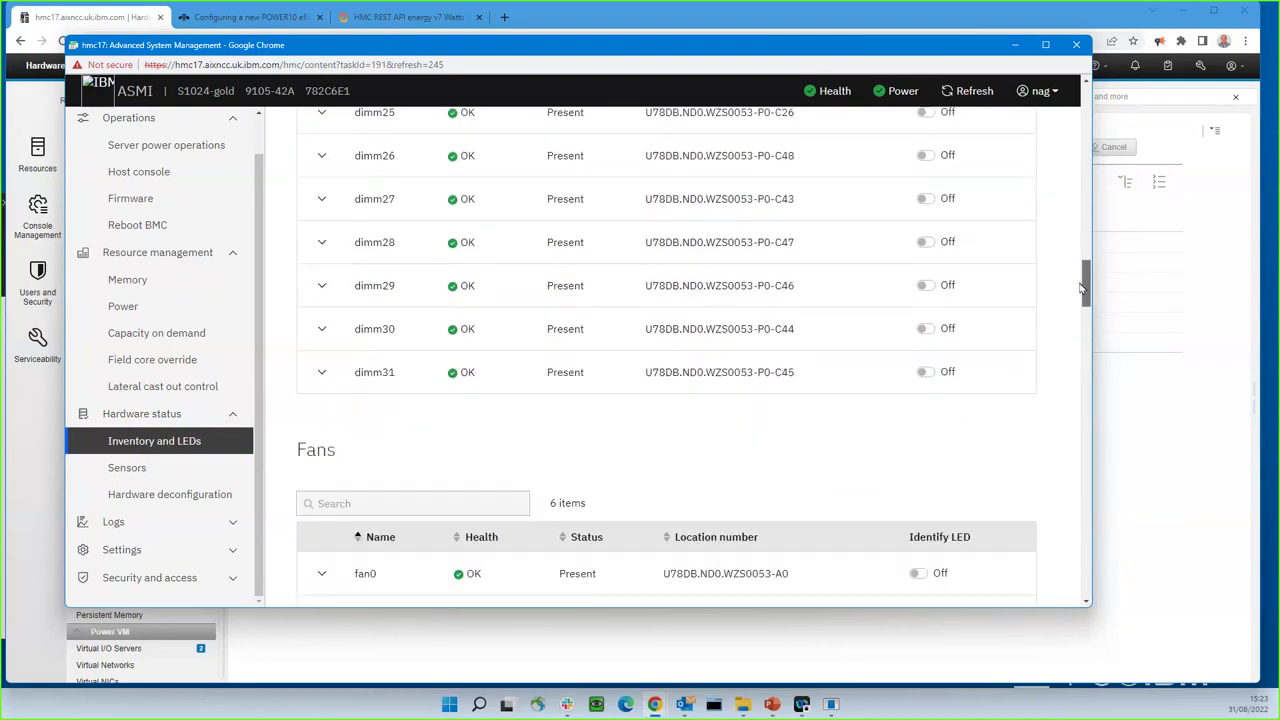
drag(1081, 289, 1070, 595)
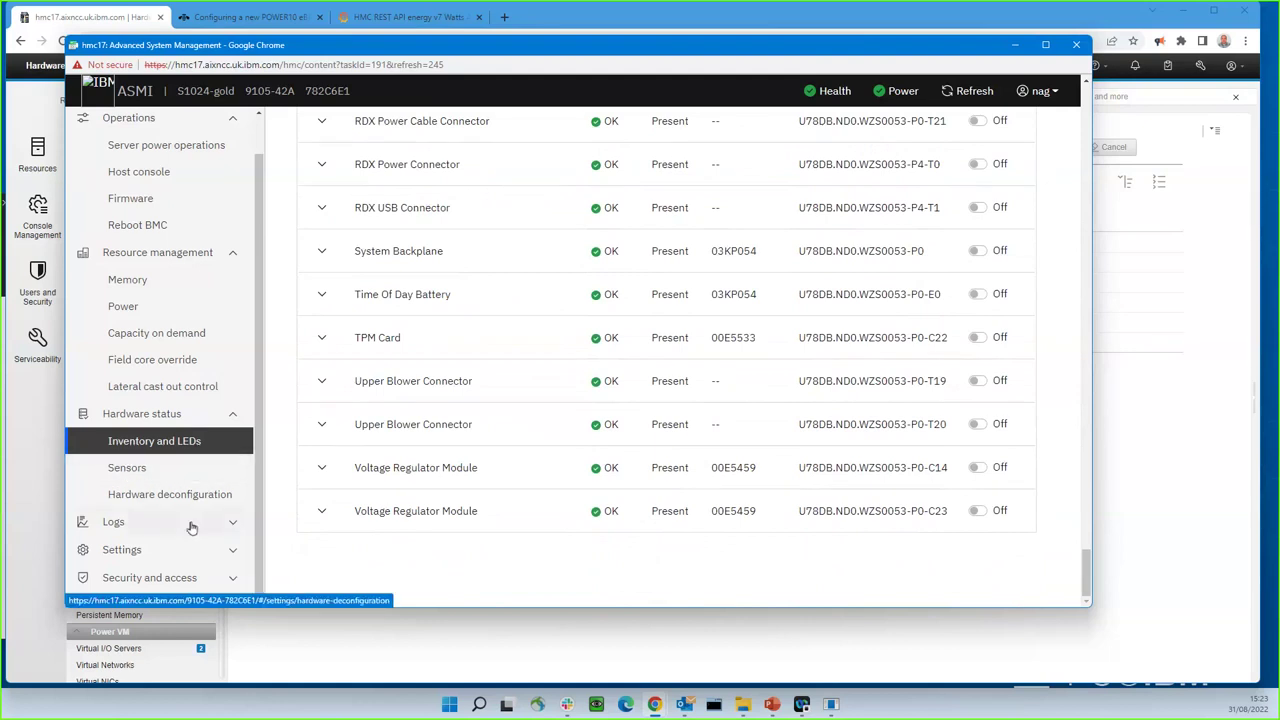
Step: View the Sensors and Hardware deconfiguration pages and the list of pages under Logs
click(130, 474)
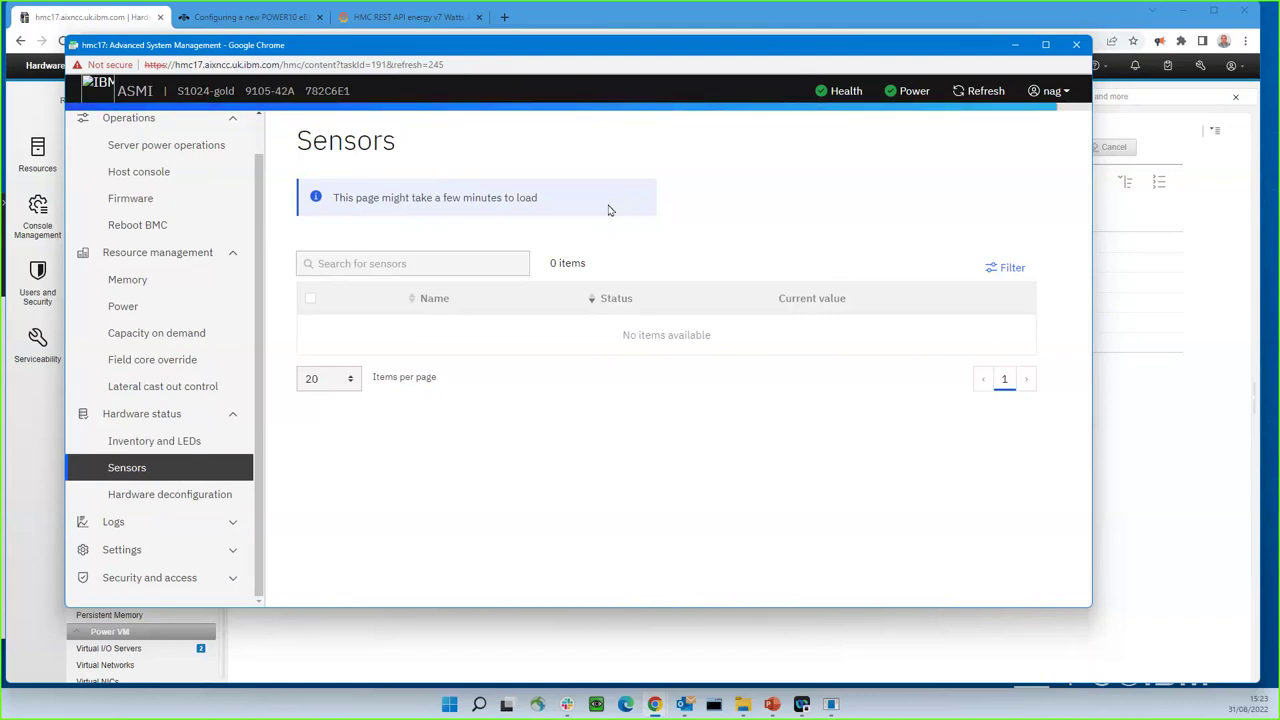
click(183, 499)
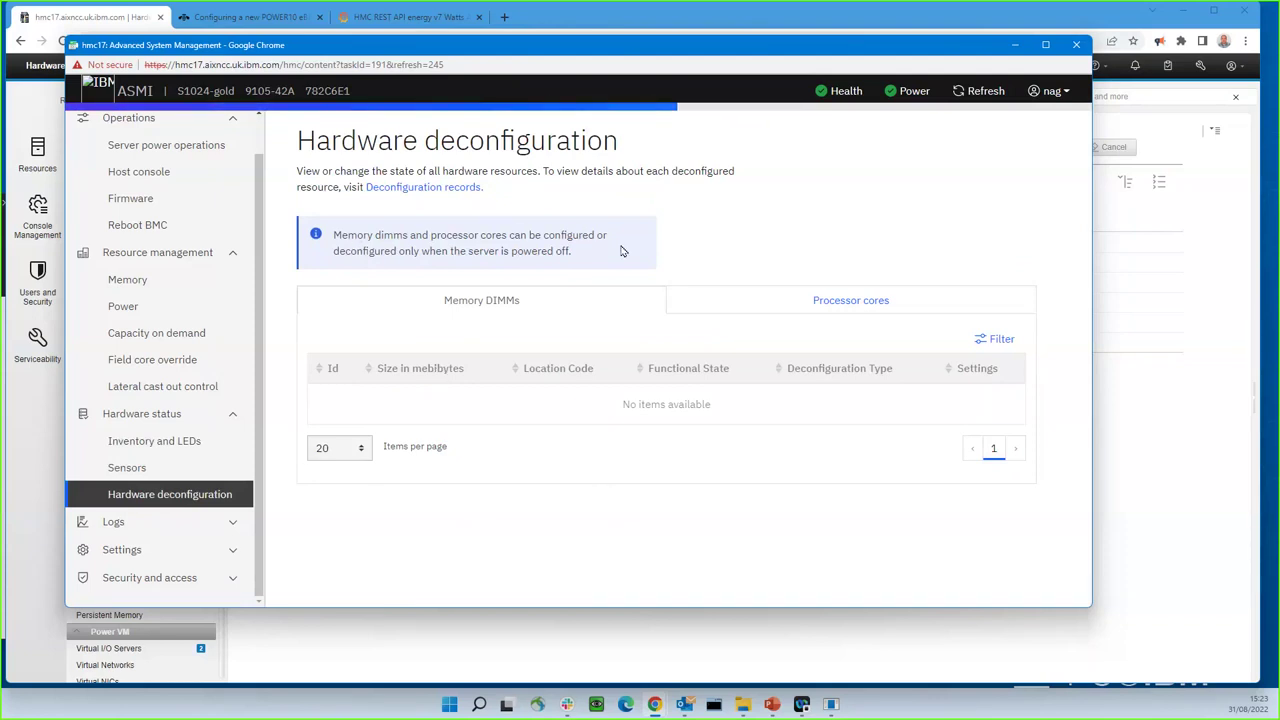
click(114, 524)
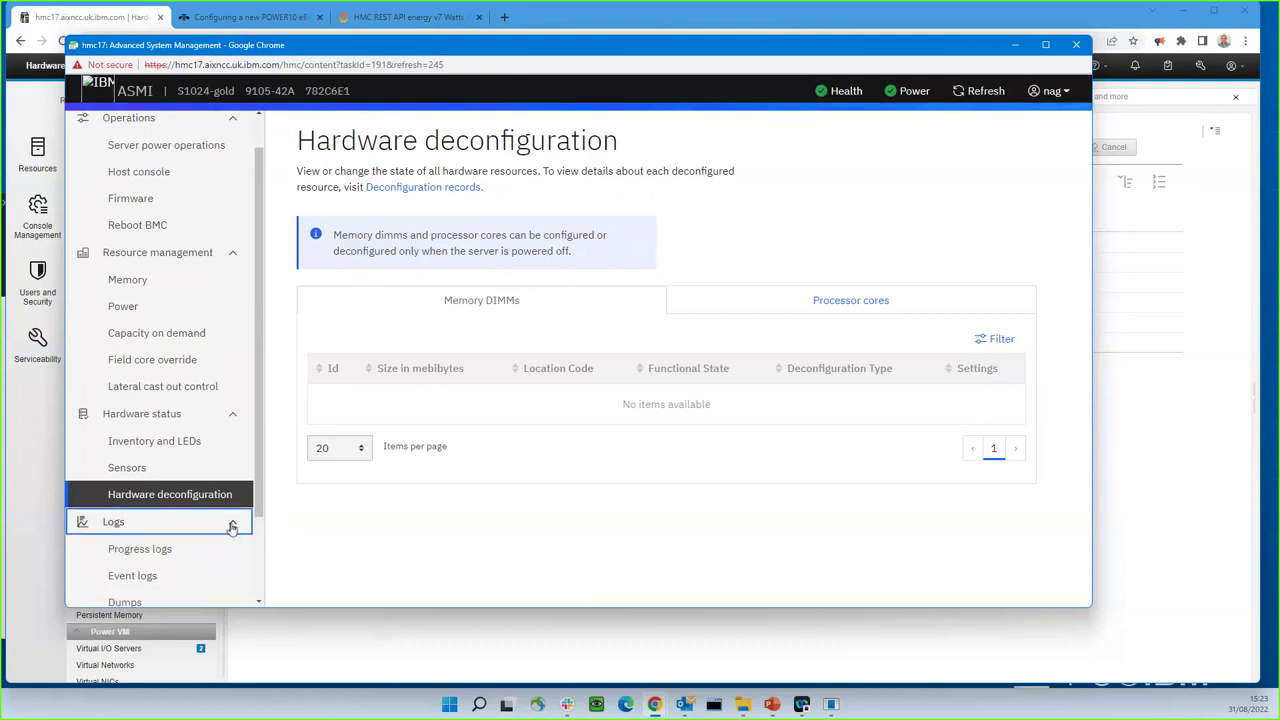
click(145, 527)
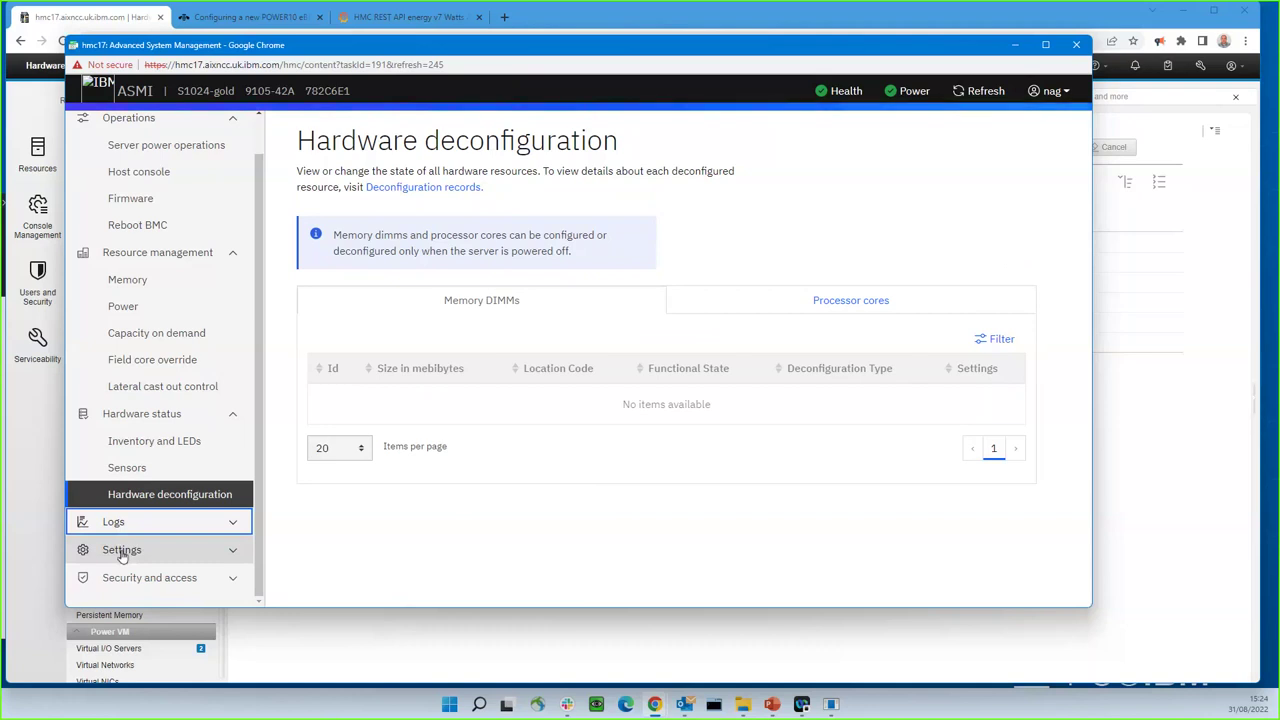
Step: Review the Date and time page under Settings, including its UTC time, and the IPv4 and static DNS sections of Network
click(115, 550)
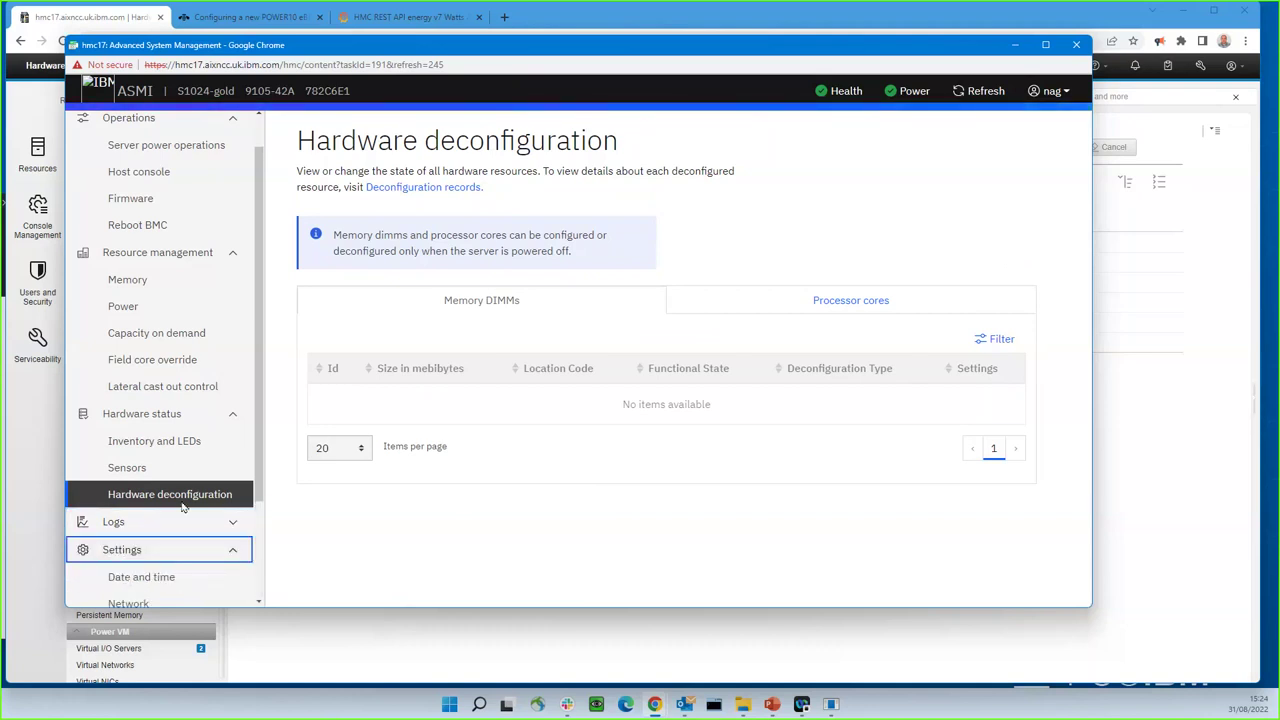
scroll(160, 500, down, 2)
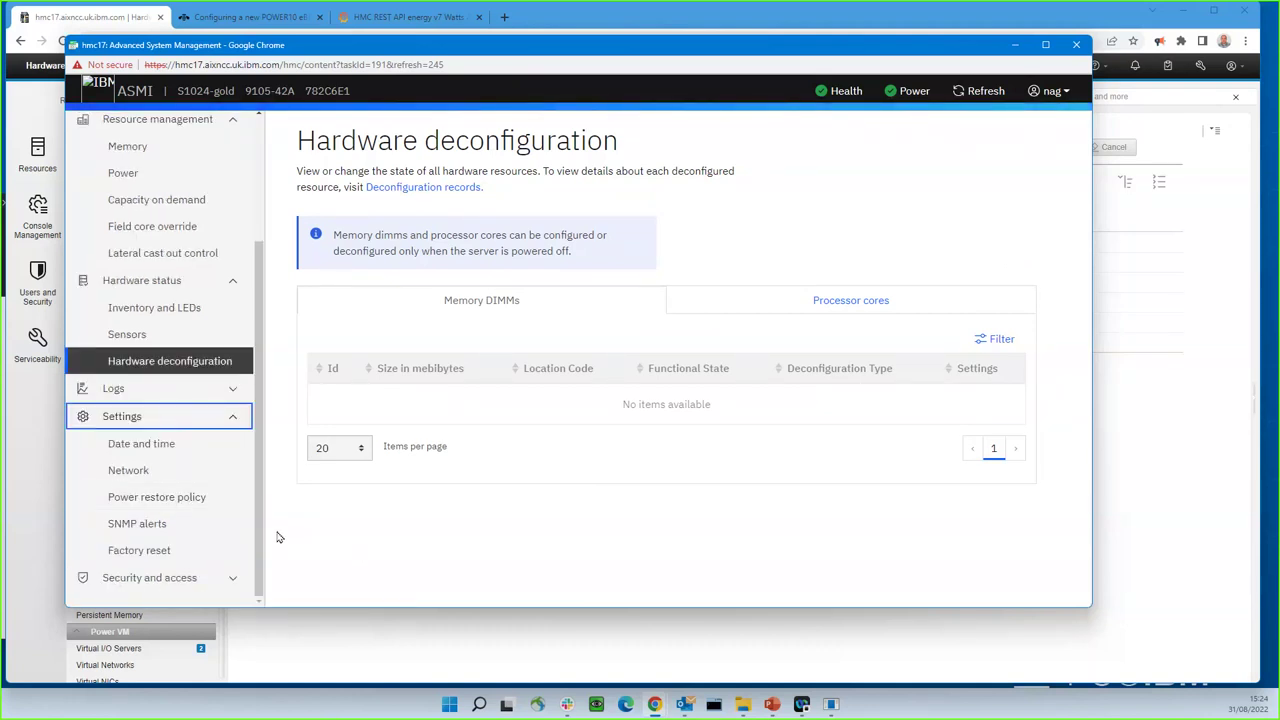
click(143, 446)
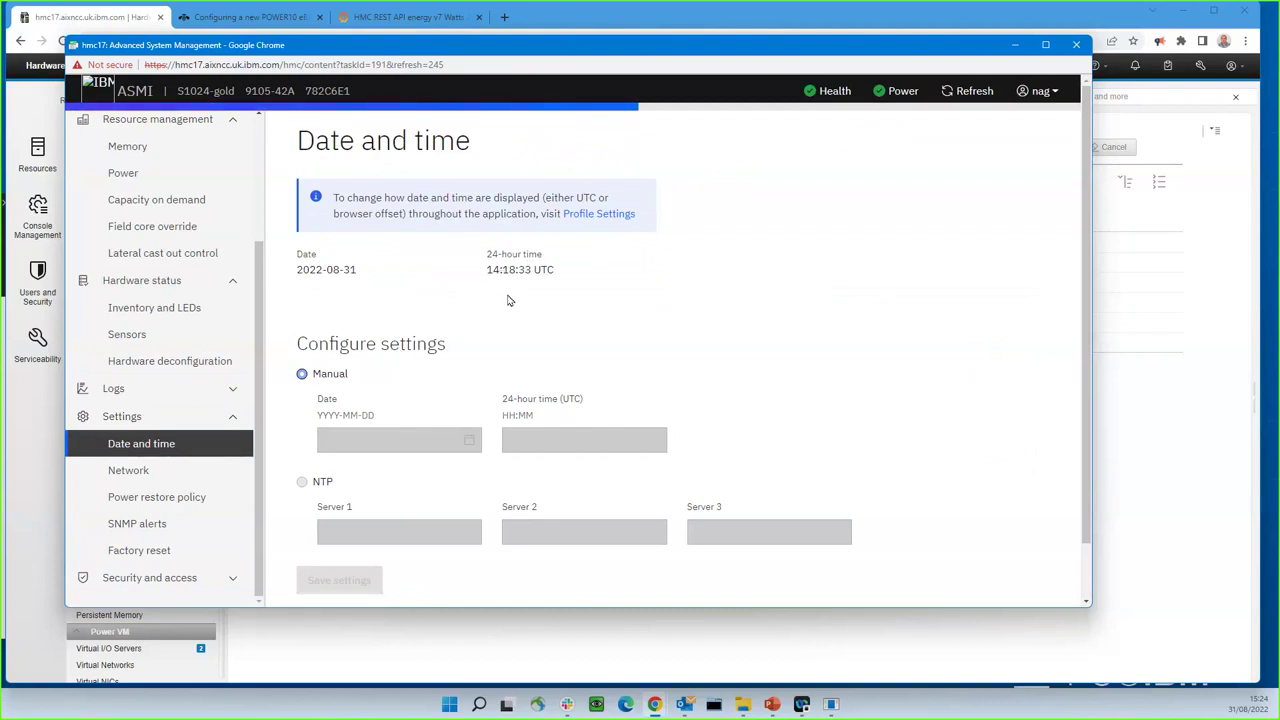
double_click(538, 270)
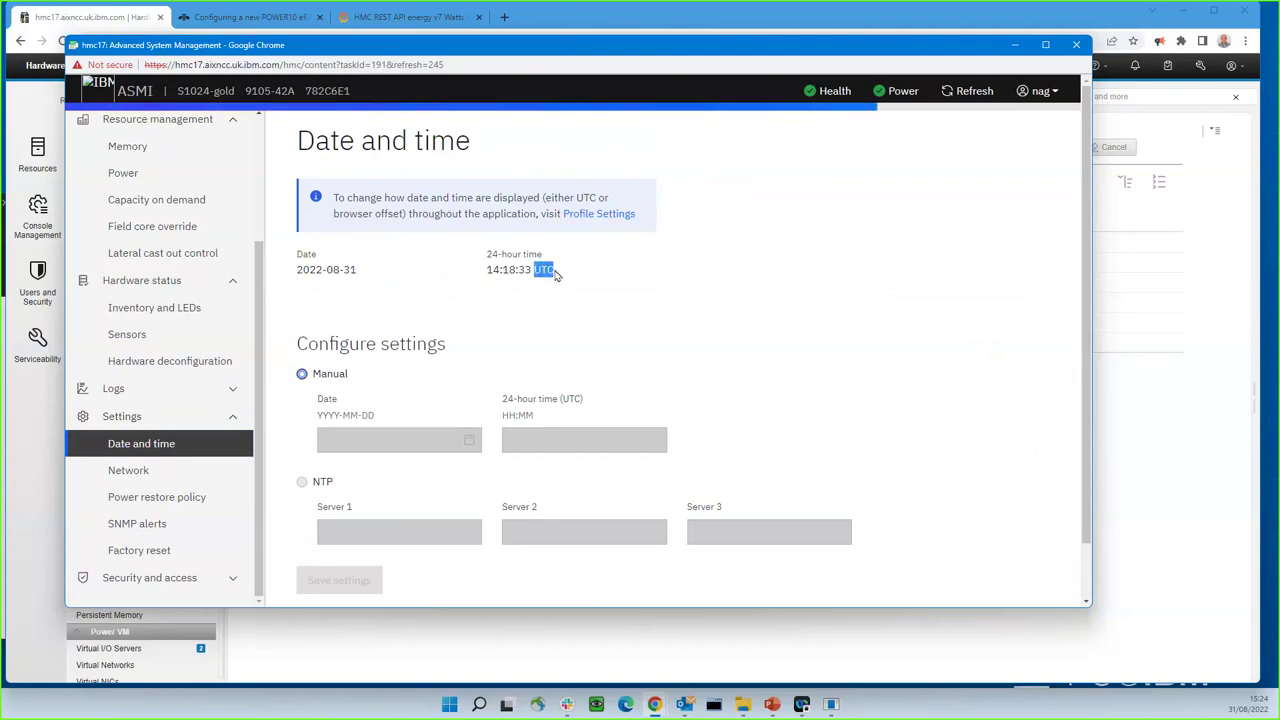
click(143, 472)
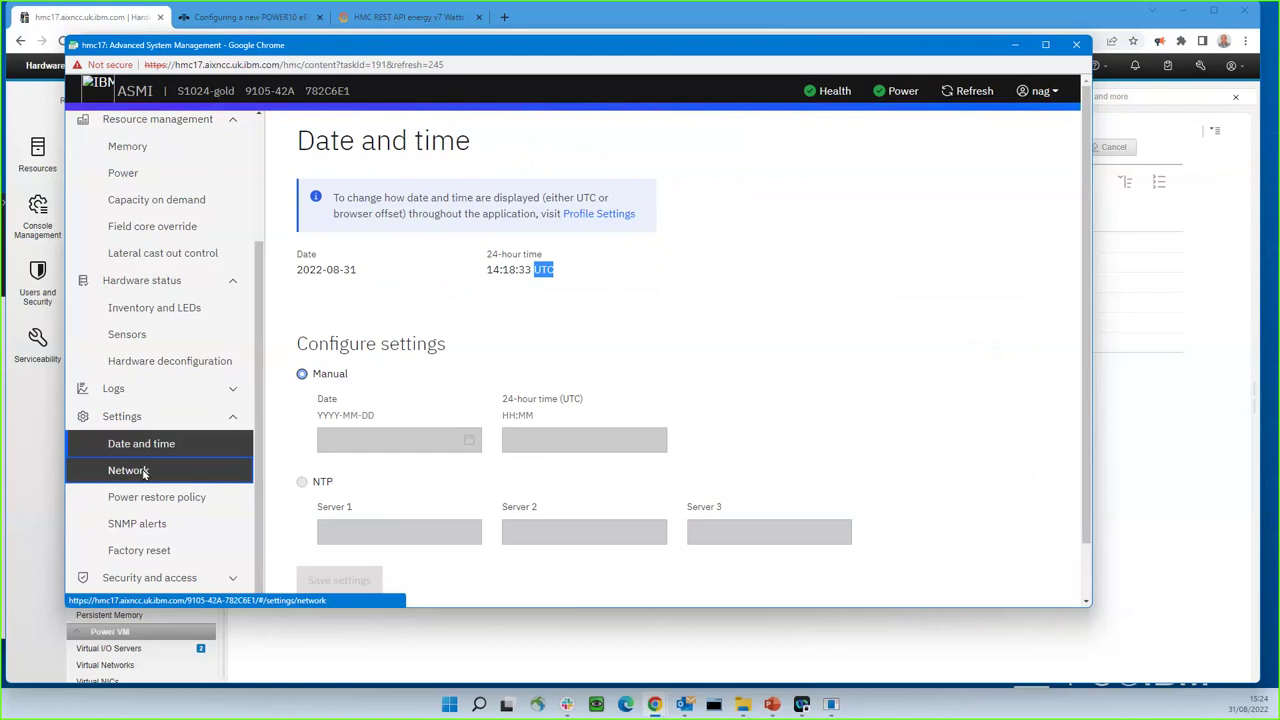
scroll(449, 443, down, 6)
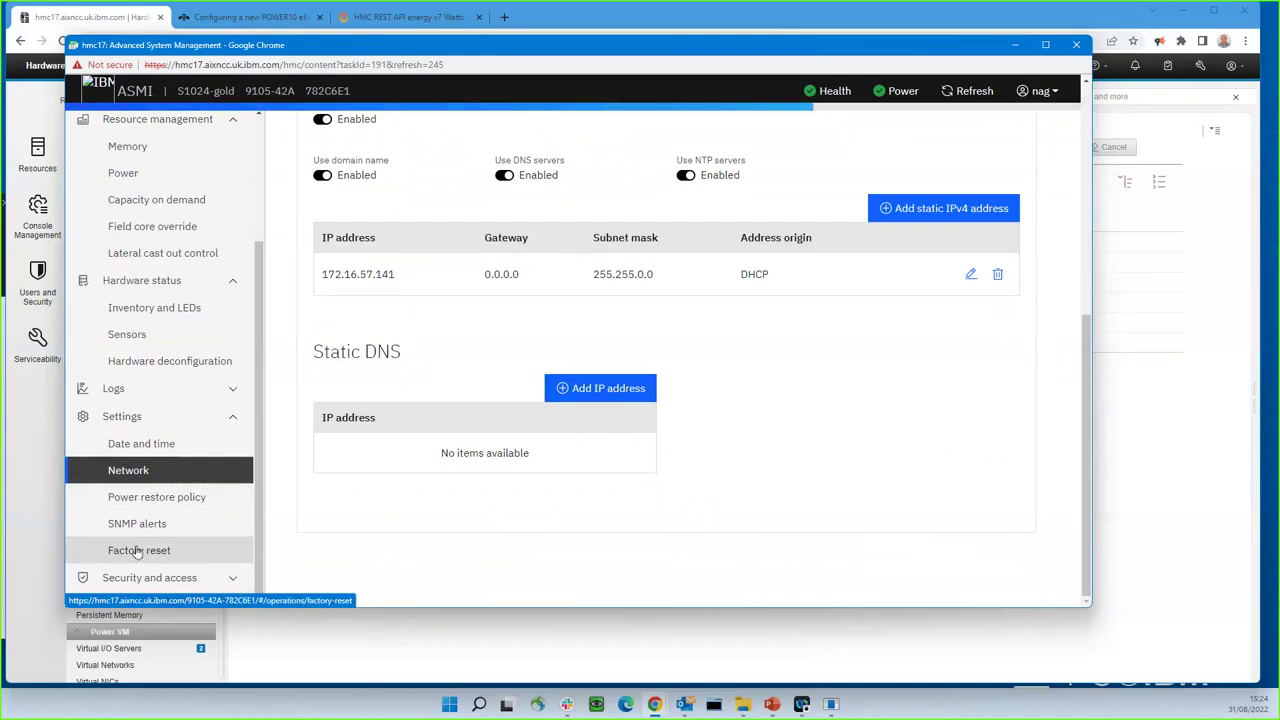
Step: Look over the Security and access pages and open User management to review the accounts and their privileges
click(195, 580)
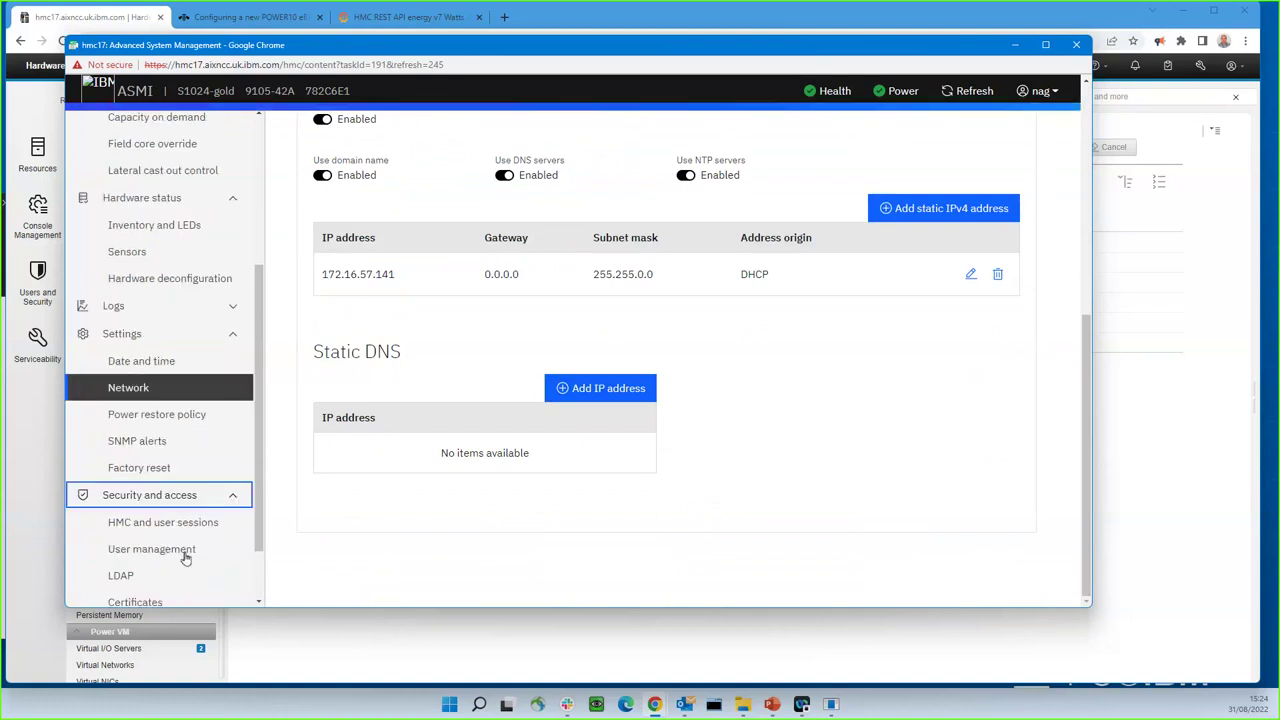
scroll(185, 558, down, 1)
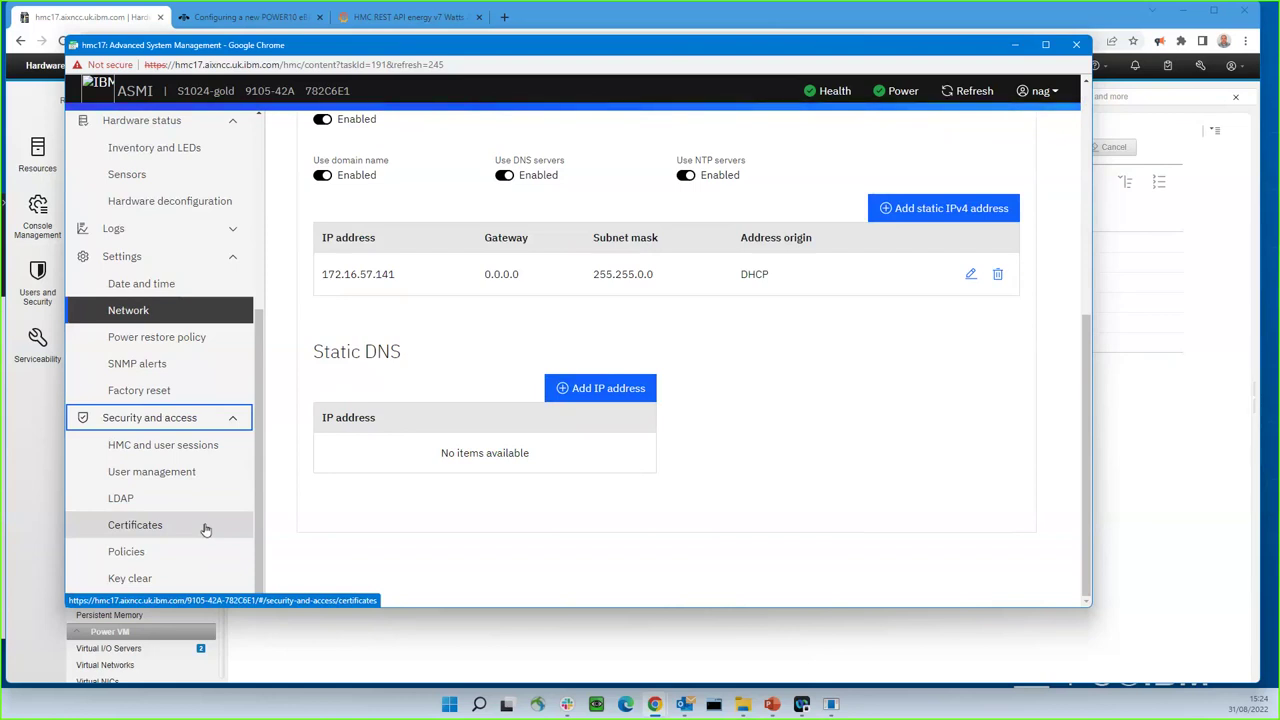
click(152, 471)
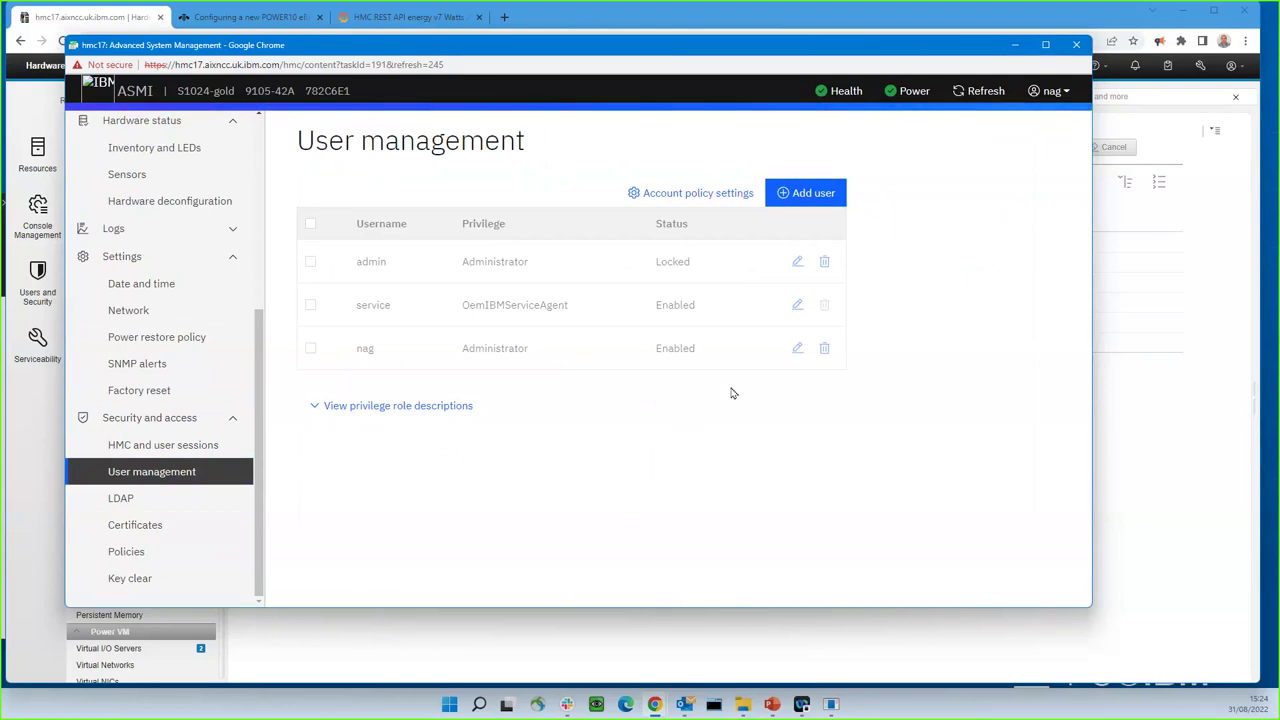
click(1052, 90)
click(1006, 131)
click(1052, 90)
click(997, 135)
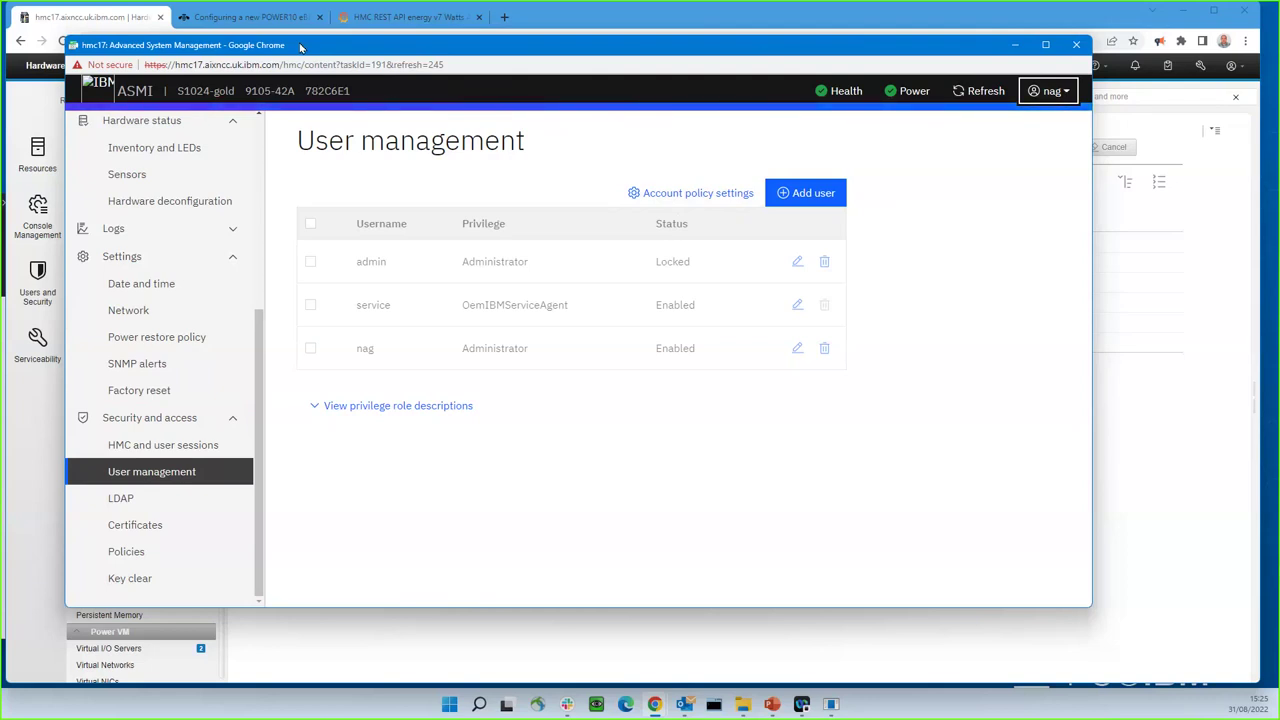
Step: Move the Advanced System Management window off the HMC navigation and minimize it
drag(300, 47, 403, 113)
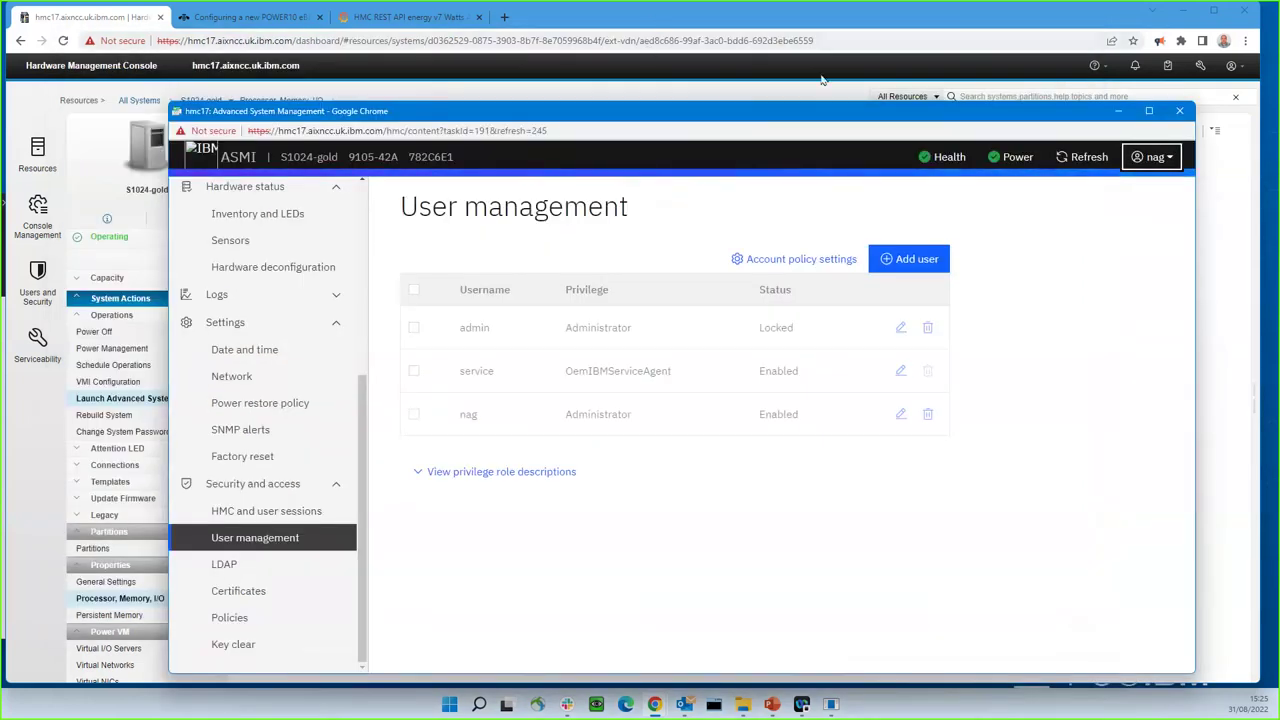
click(1115, 116)
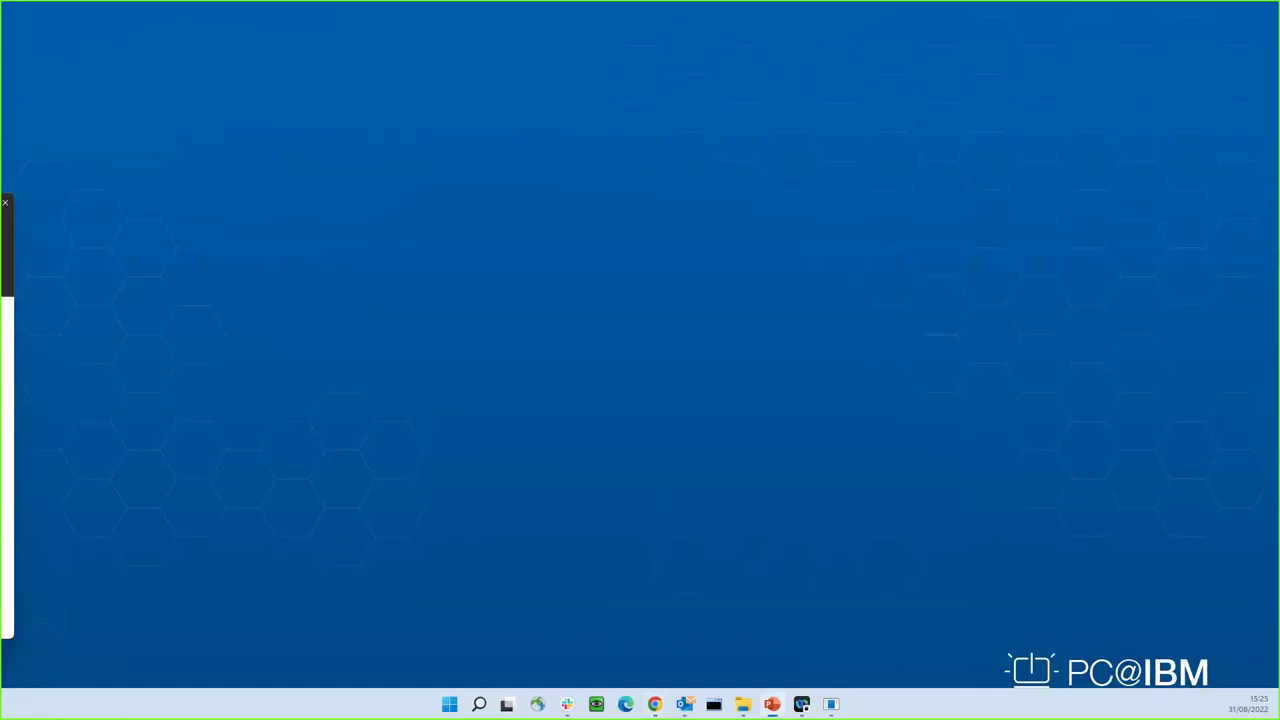